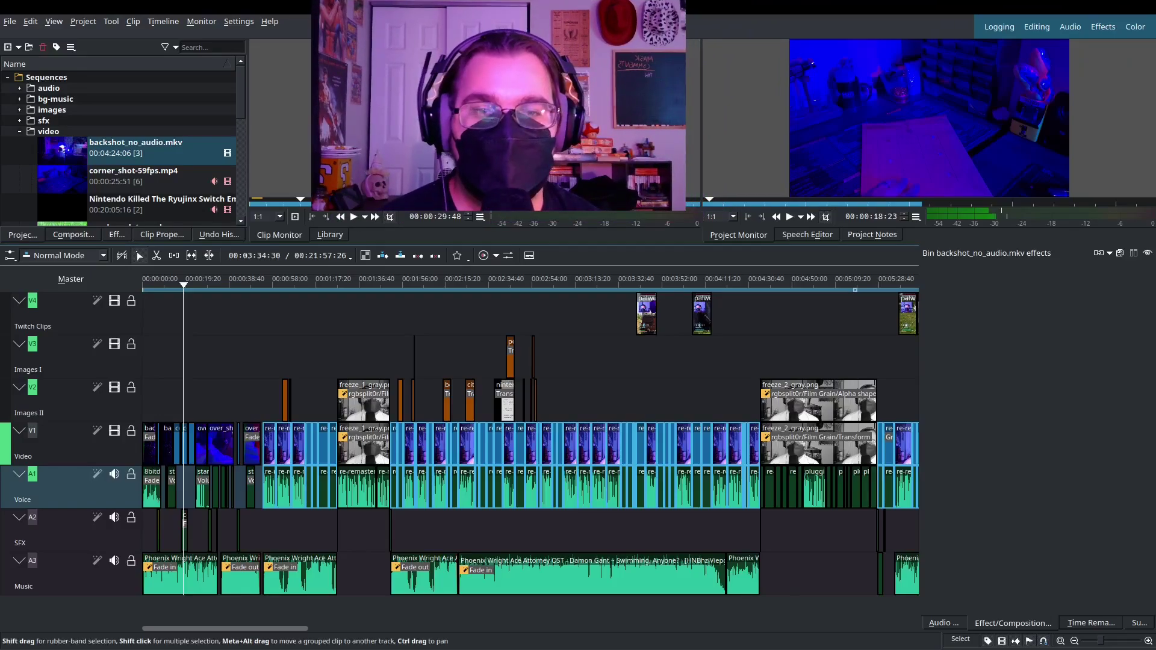
# Preview the sequence's opening, the re-remastered.mkv section with the am2r image, and the first grey freeze-frame section
pyautogui.press('space')
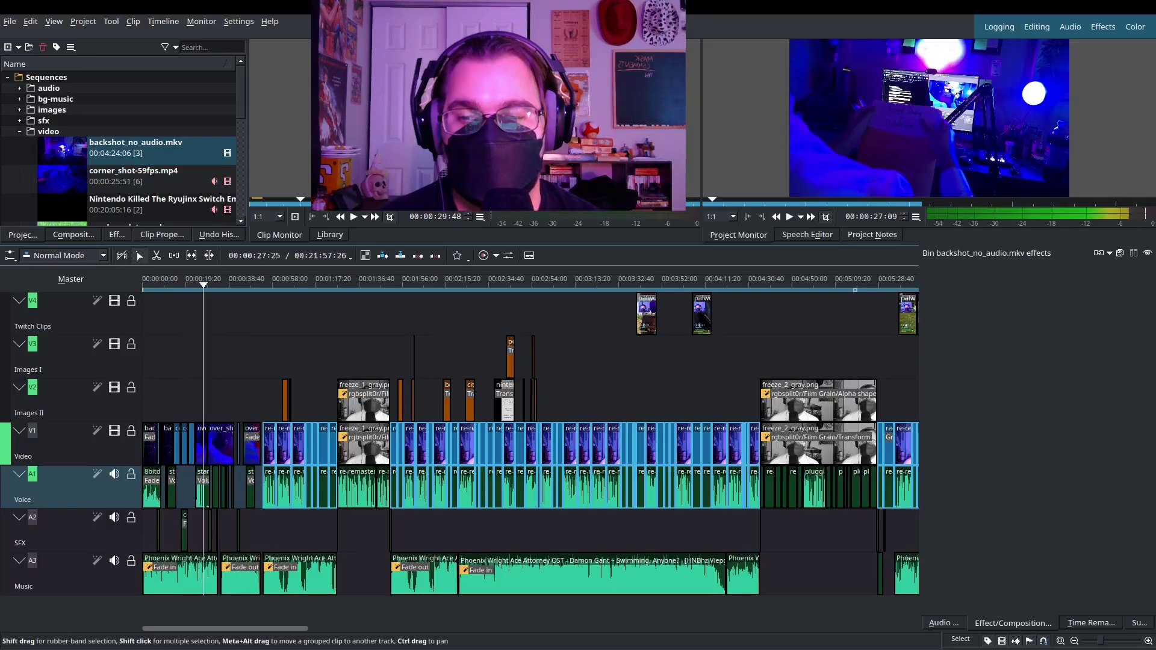
pyautogui.keyDown('ctrl'); pyautogui.scroll(5, 268, 482); pyautogui.keyUp('ctrl')
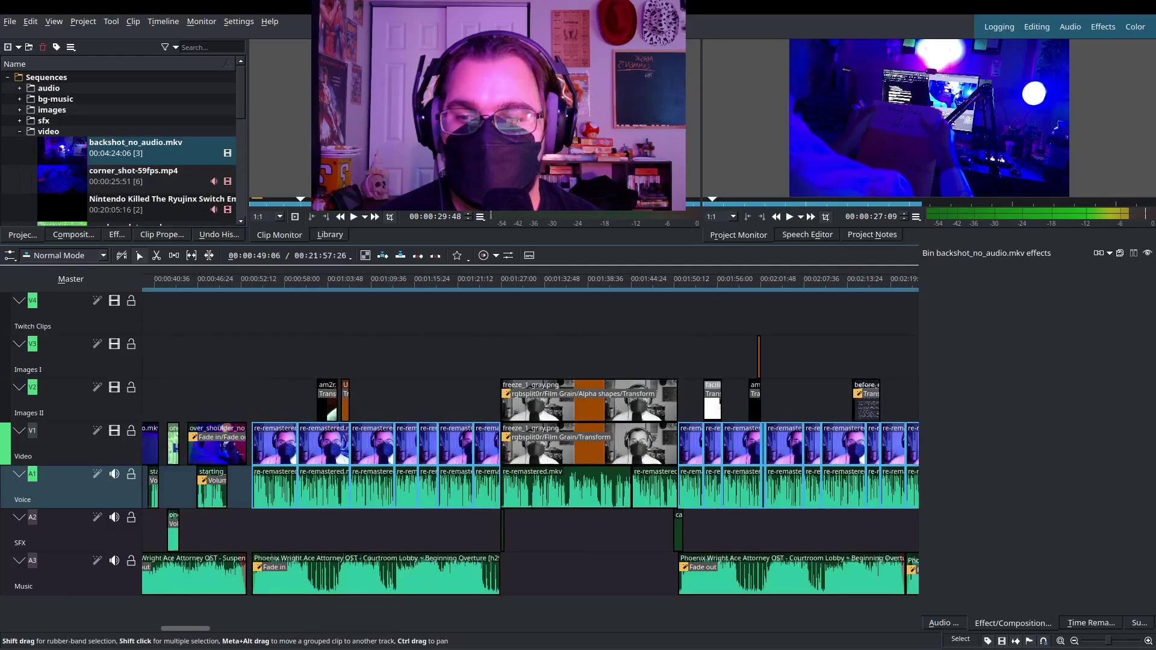
pyautogui.hscroll(2, 530, 481)
pyautogui.click(305, 281)
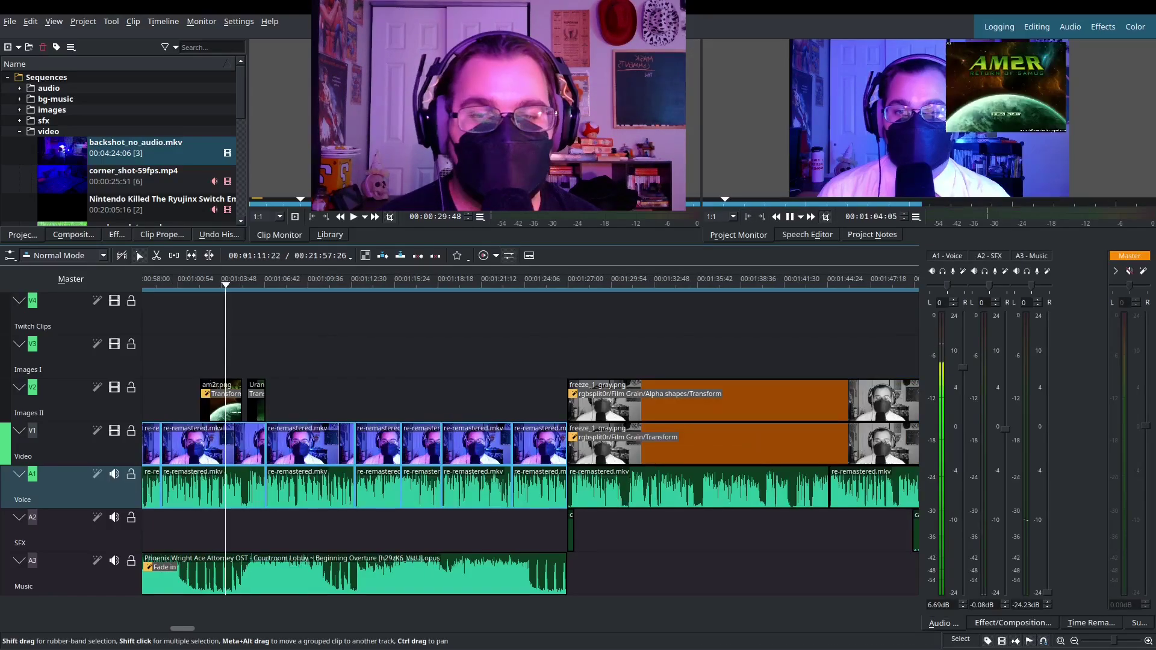
pyautogui.moveTo(571, 281); pyautogui.dragTo(565, 282)
pyautogui.click(930, 121)
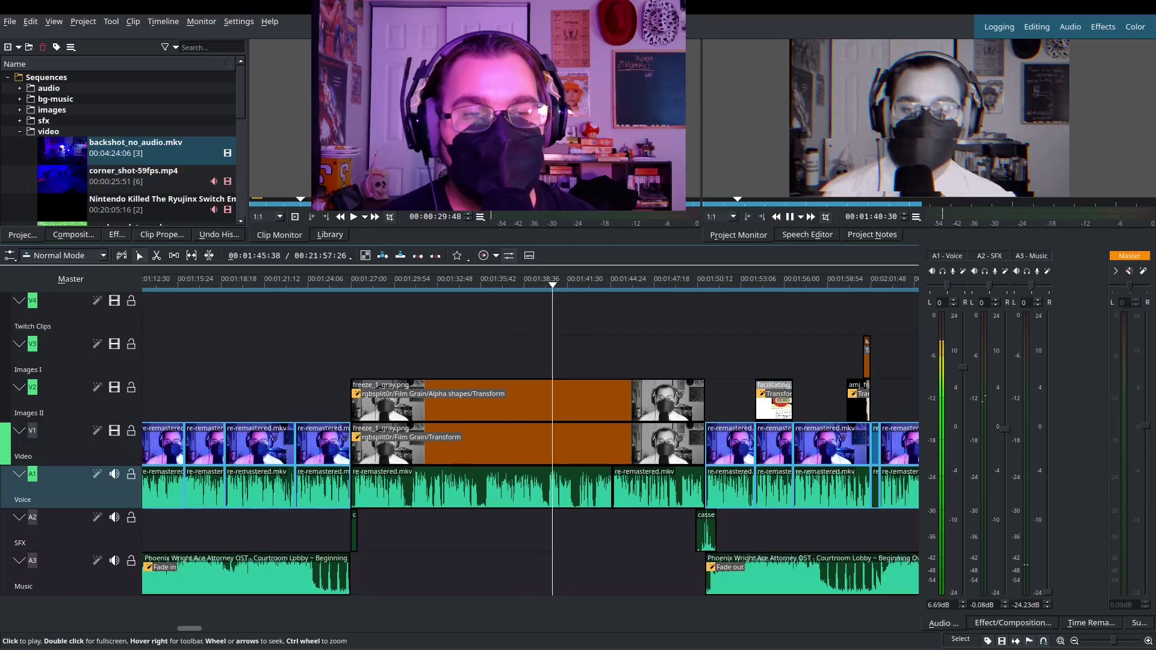
pyautogui.press('space')
# Select the freeze_1_gray.png clip on the Images II track and review its effect stack down to Transform
pyautogui.click(593, 400)
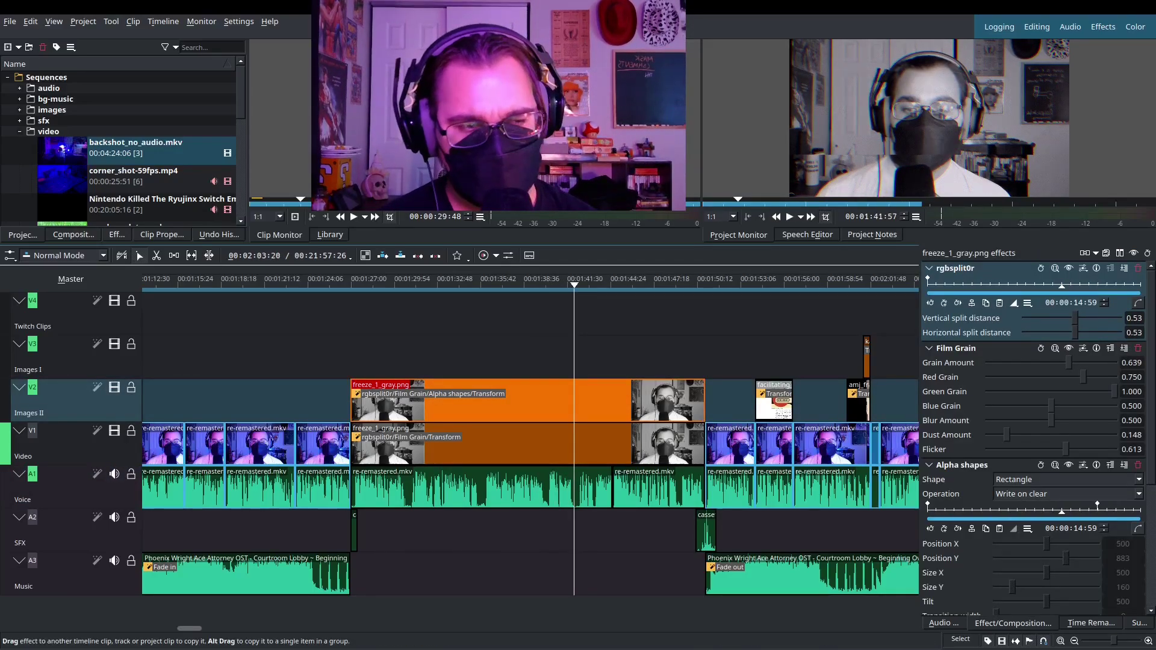
pyautogui.scroll(-5, 1033, 440)
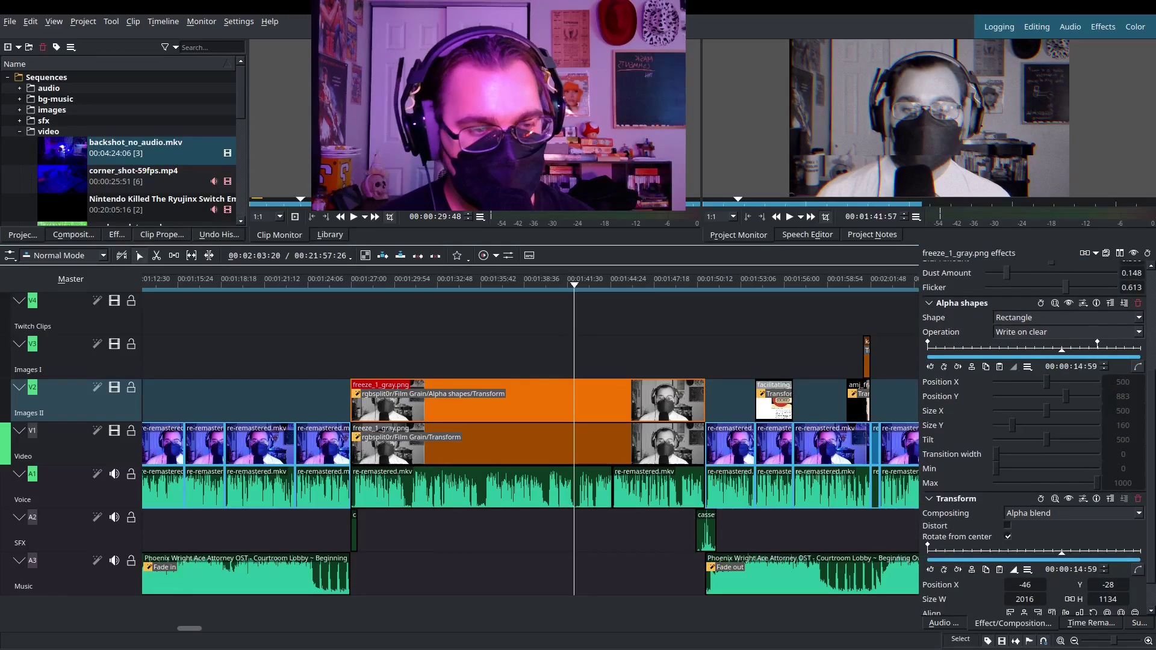
pyautogui.hscroll(3, 529, 433)
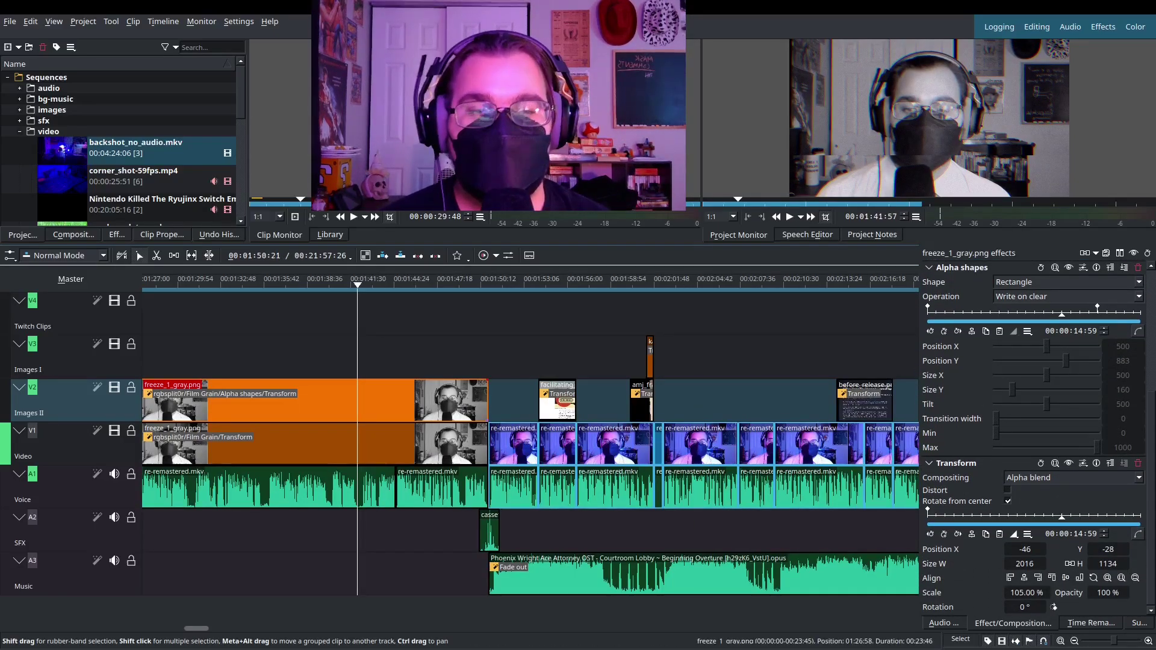
# Scrub the sequence from the first freeze-frame section through the article images to the freeze_2_gray.png section
pyautogui.moveTo(357, 313); pyautogui.dragTo(700, 313)
pyautogui.hscroll(2, 700, 313)
pyautogui.moveTo(552, 313); pyautogui.dragTo(716, 313)
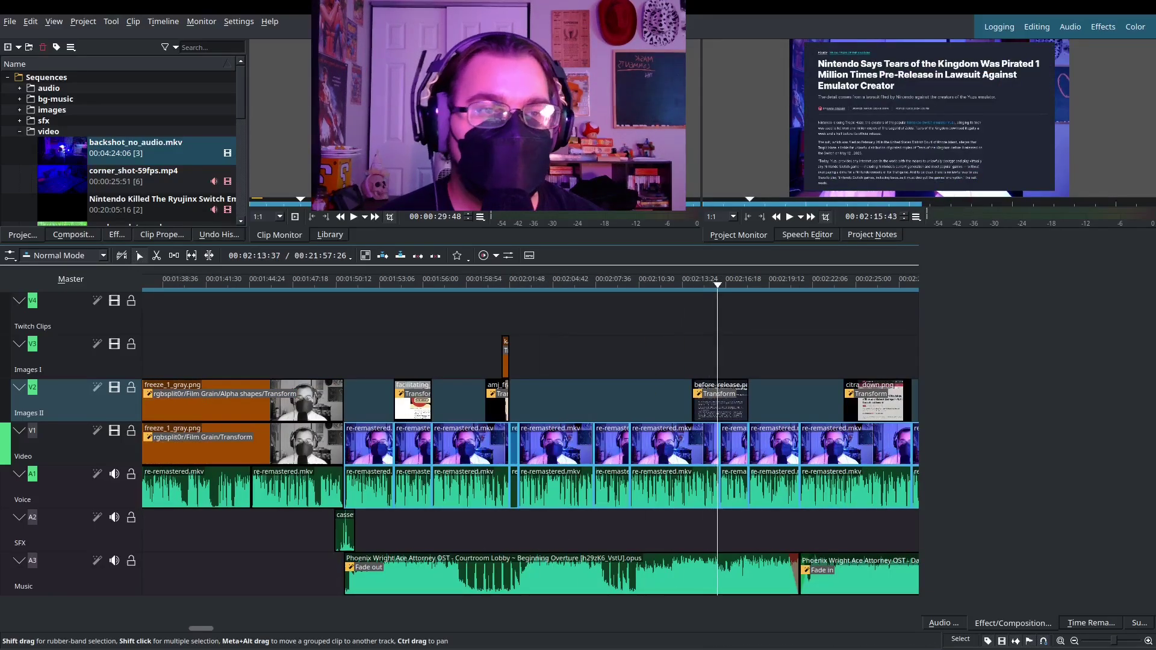
pyautogui.scroll(-2, 717, 313)
pyautogui.moveTo(483, 313); pyautogui.dragTo(687, 313)
pyautogui.scroll(-1, 596, 422)
pyautogui.hscroll(5, 596, 421)
pyautogui.moveTo(573, 313); pyautogui.dragTo(591, 313)
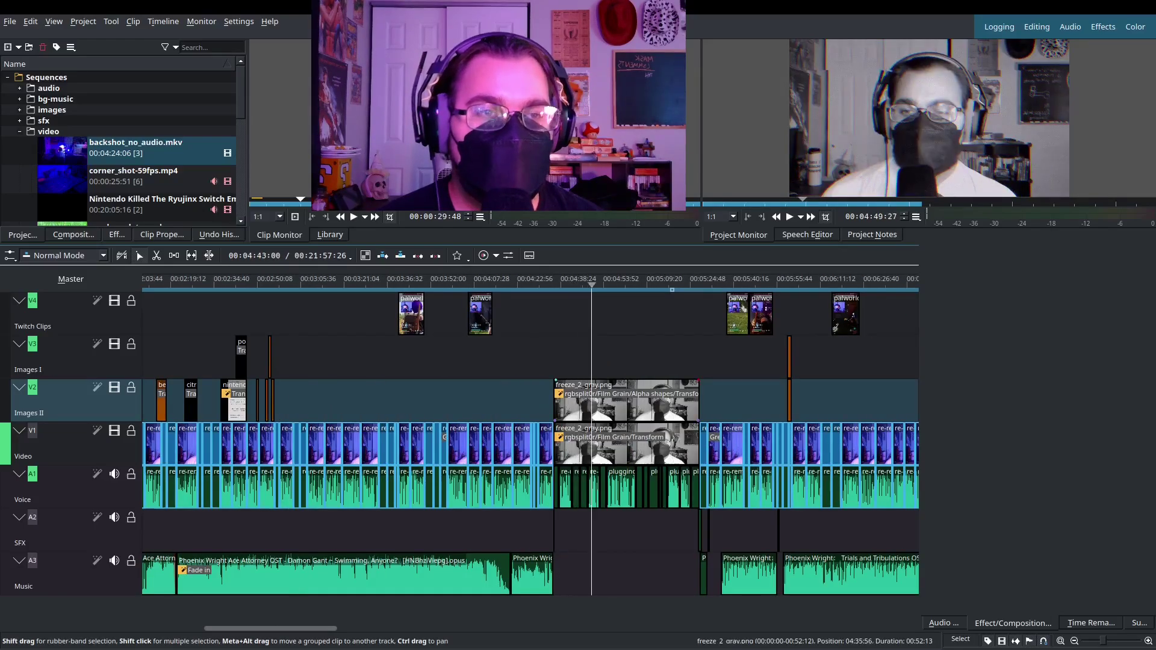
# Look over the rest of the timeline through the Palworld clips on the Twitch Clips track, and return near the beginning
pyautogui.hscroll(5, 591, 313)
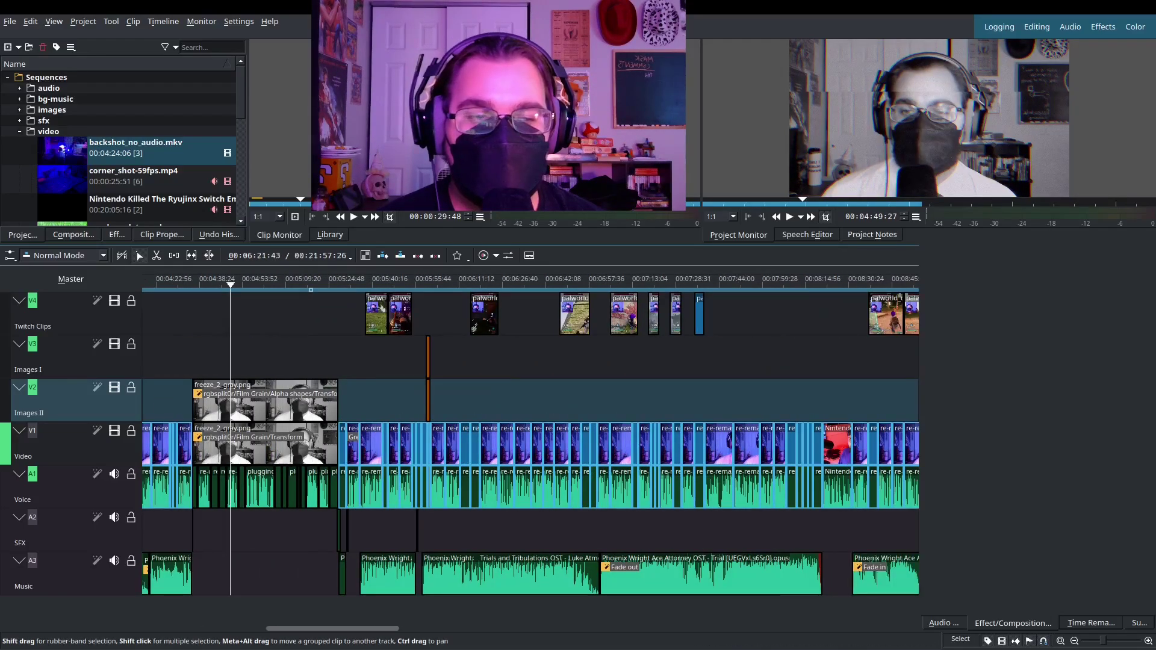
pyautogui.scroll(-4, 529, 433)
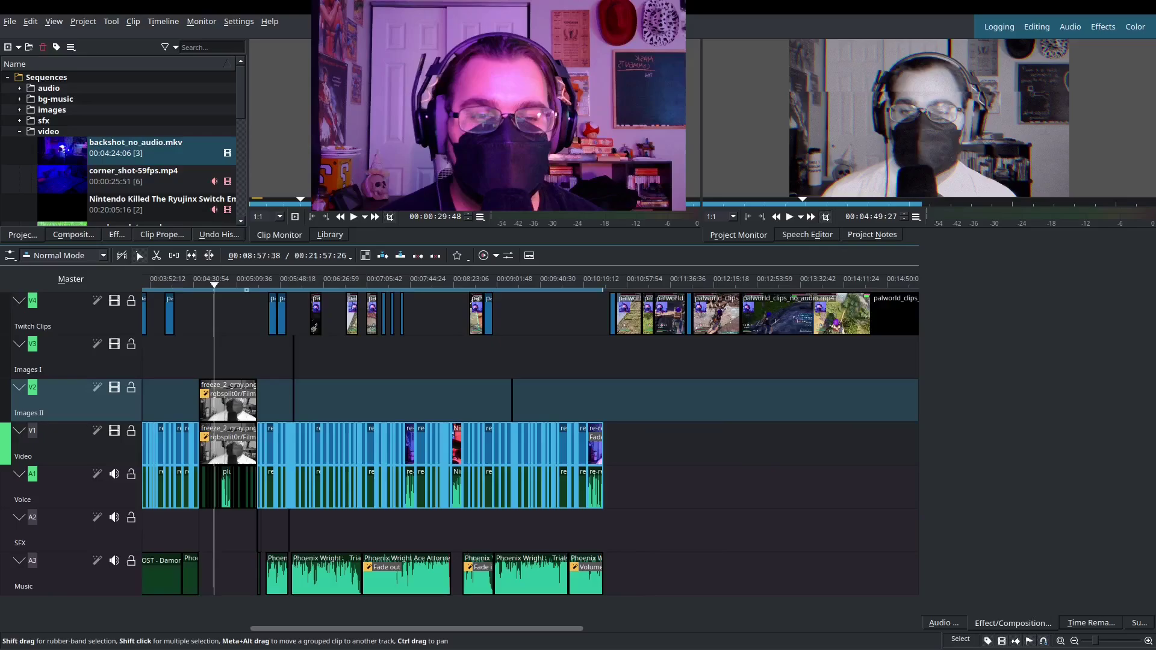
pyautogui.hscroll(8, 530, 433)
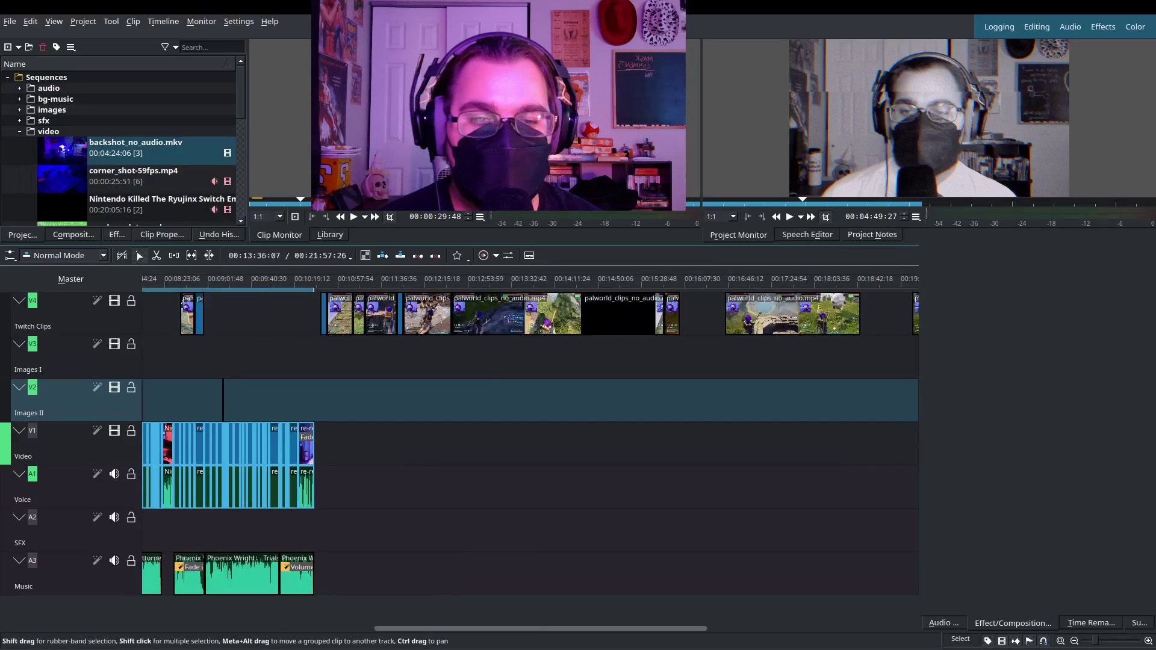
pyautogui.scroll(6, 529, 433)
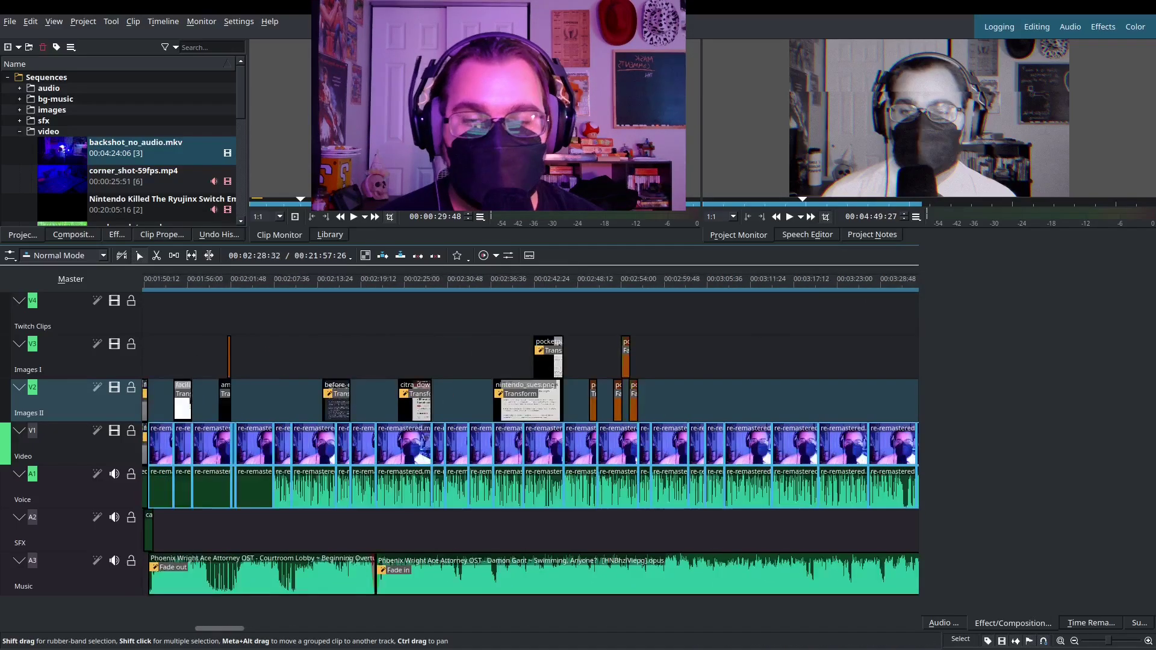
pyautogui.hscroll(-8, 529, 433)
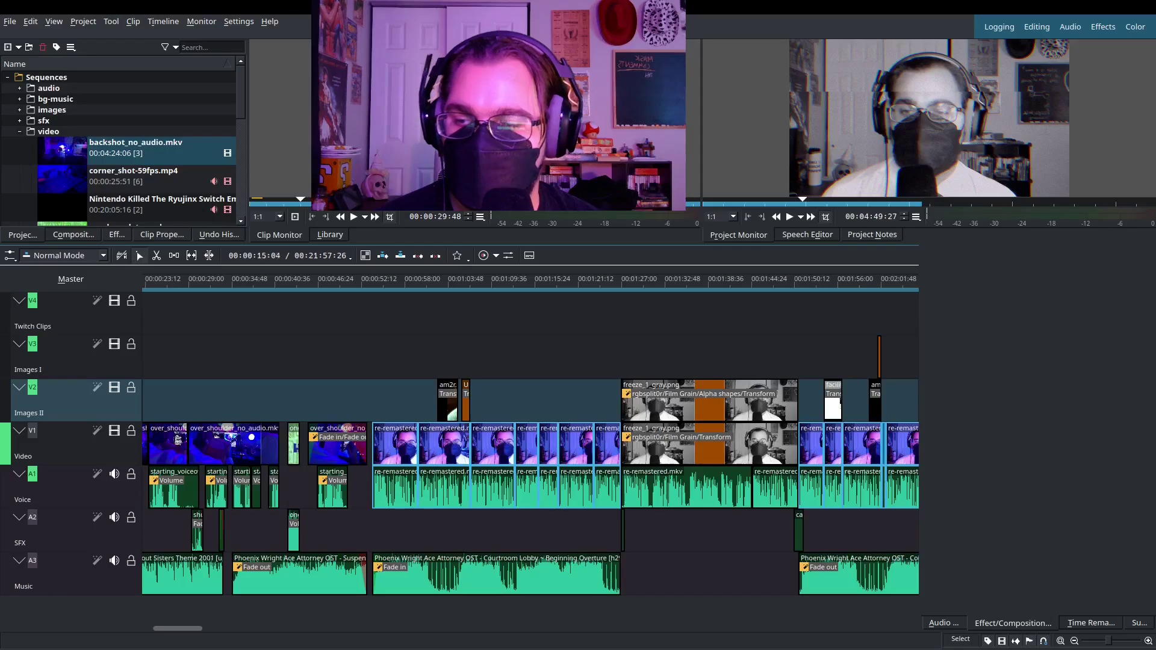
# Insert an audio recording track directly above the Voice track, and move the playhead to the start of the am2r clip
pyautogui.click(76, 455)
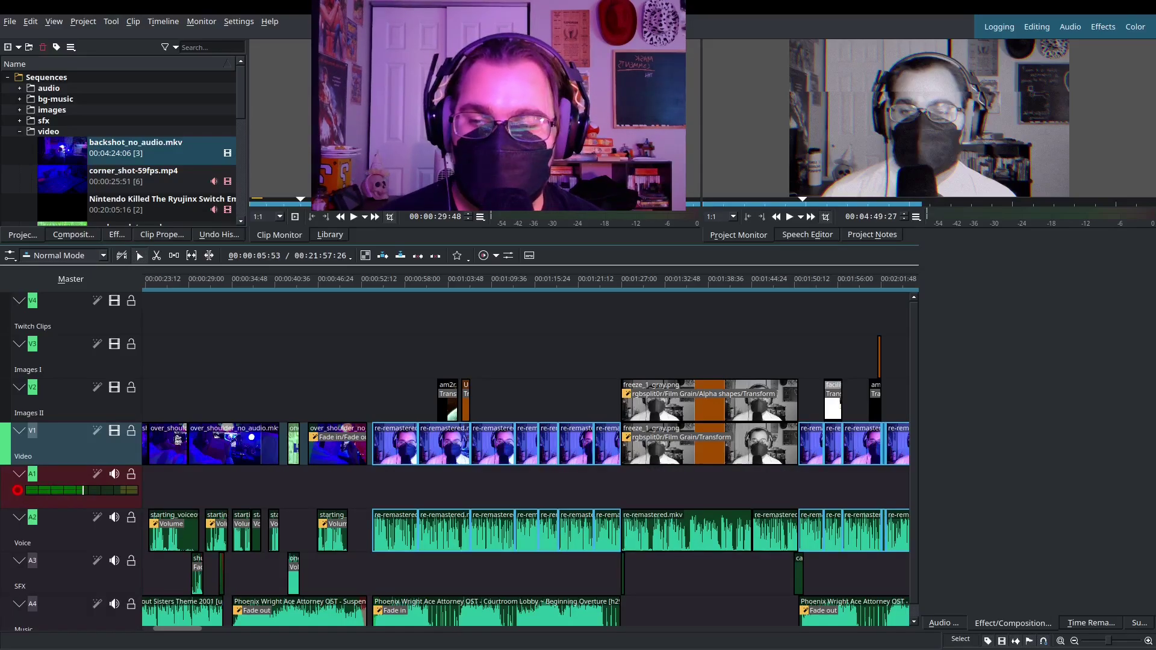
pyautogui.moveTo(238, 283); pyautogui.dragTo(439, 283)
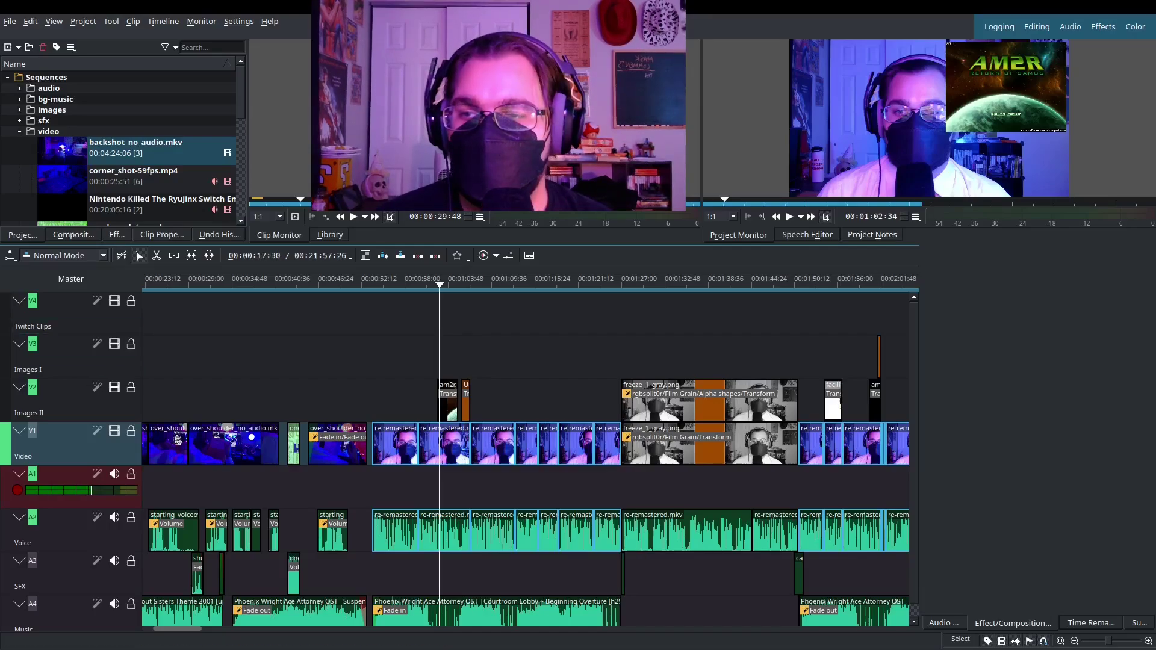
# Browse the available effects in the Audio, EQ and filters, and Generate categories
pyautogui.click(117, 234)
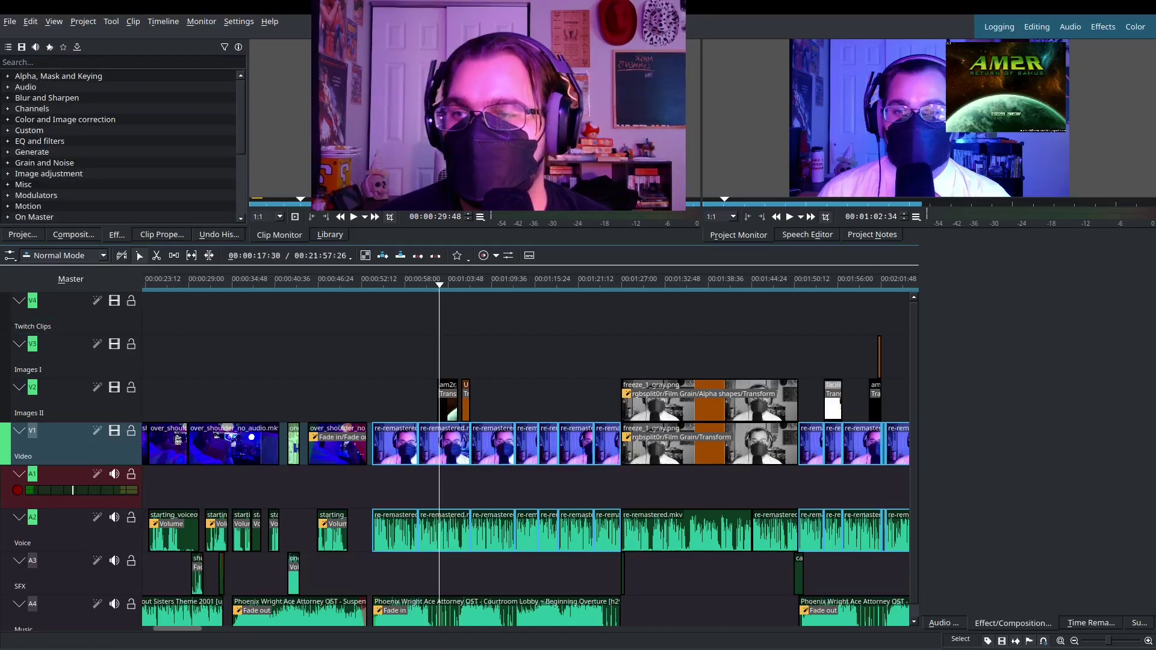
pyautogui.click(7, 87)
pyautogui.scroll(-8, 121, 144)
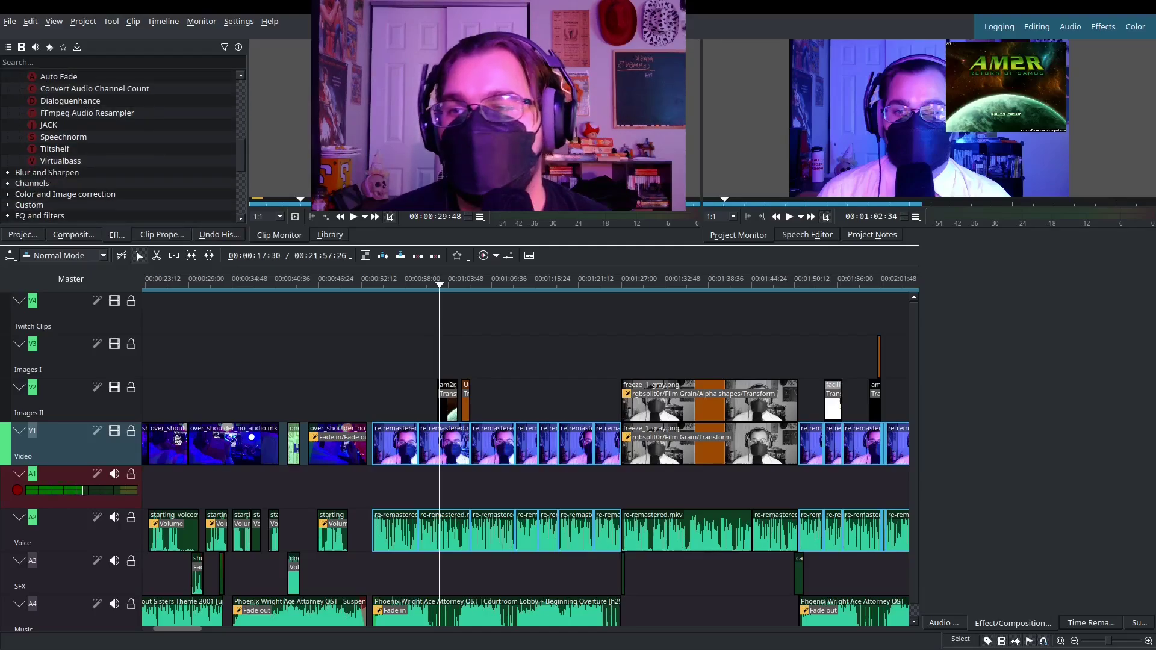
pyautogui.scroll(3, 120, 144)
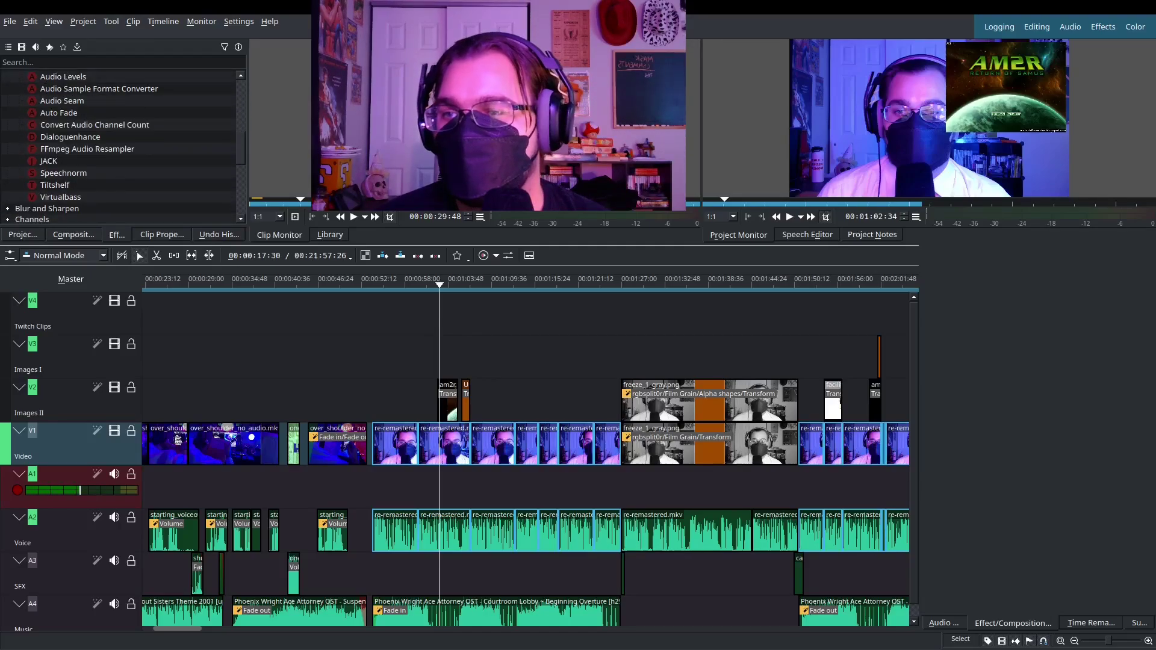
pyautogui.scroll(-2, 120, 144)
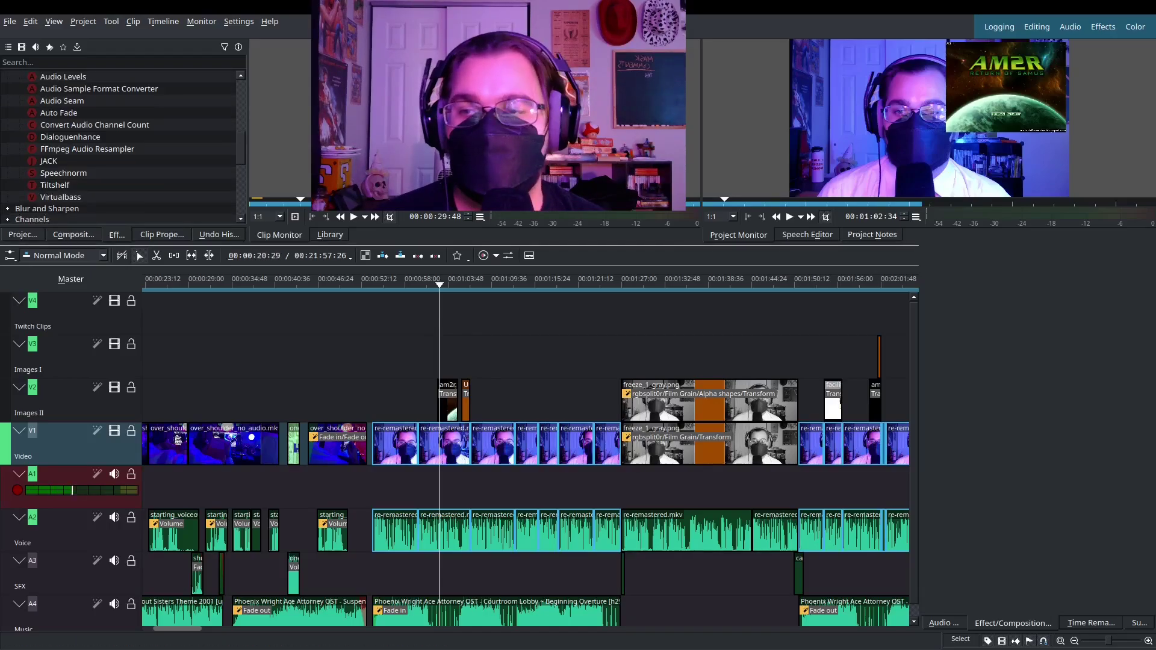
pyautogui.scroll(-4, 120, 144)
pyautogui.click(7, 109)
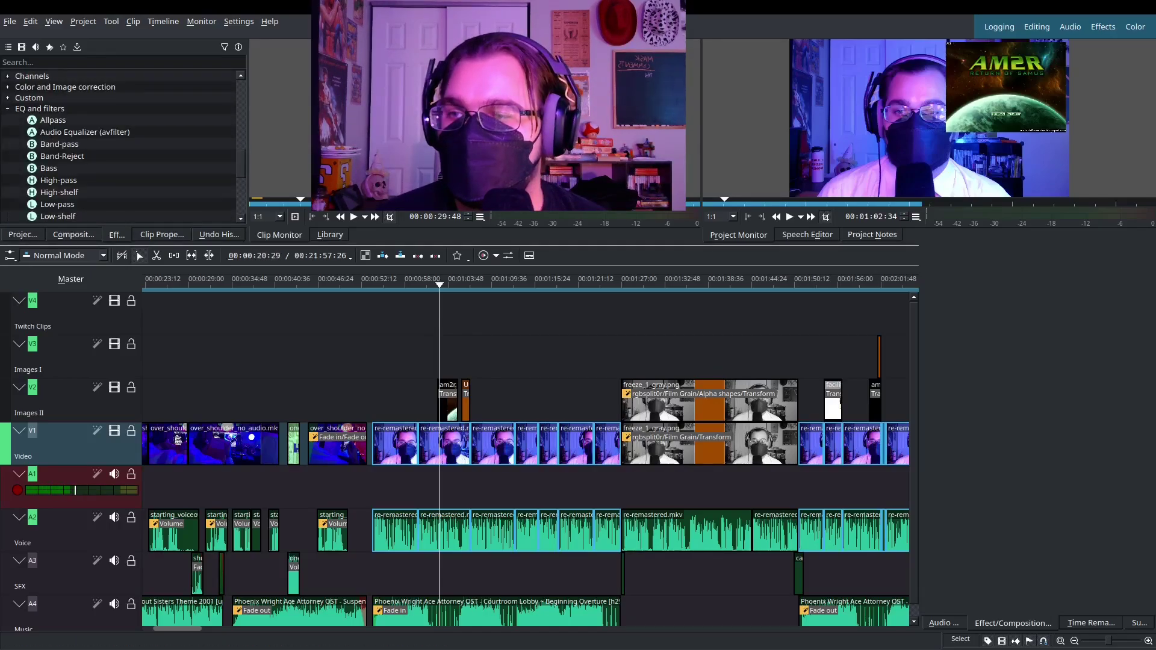
pyautogui.scroll(-3, 9, 115)
pyautogui.click(7, 124)
pyautogui.scroll(-3, 8, 124)
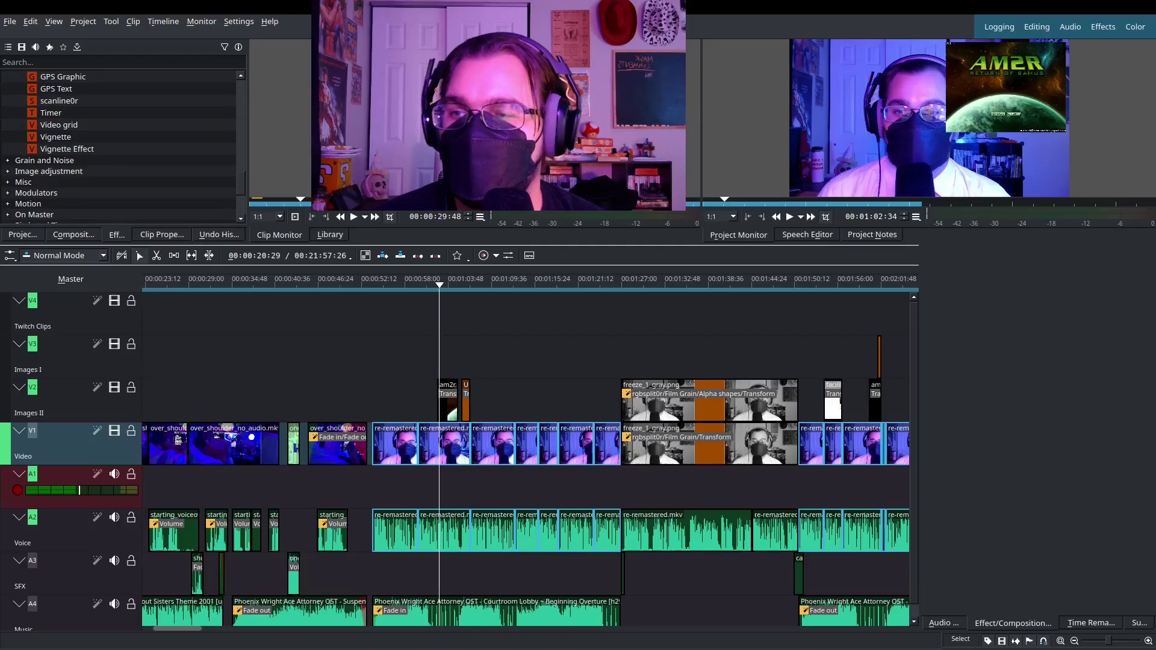
pyautogui.scroll(2, 121, 148)
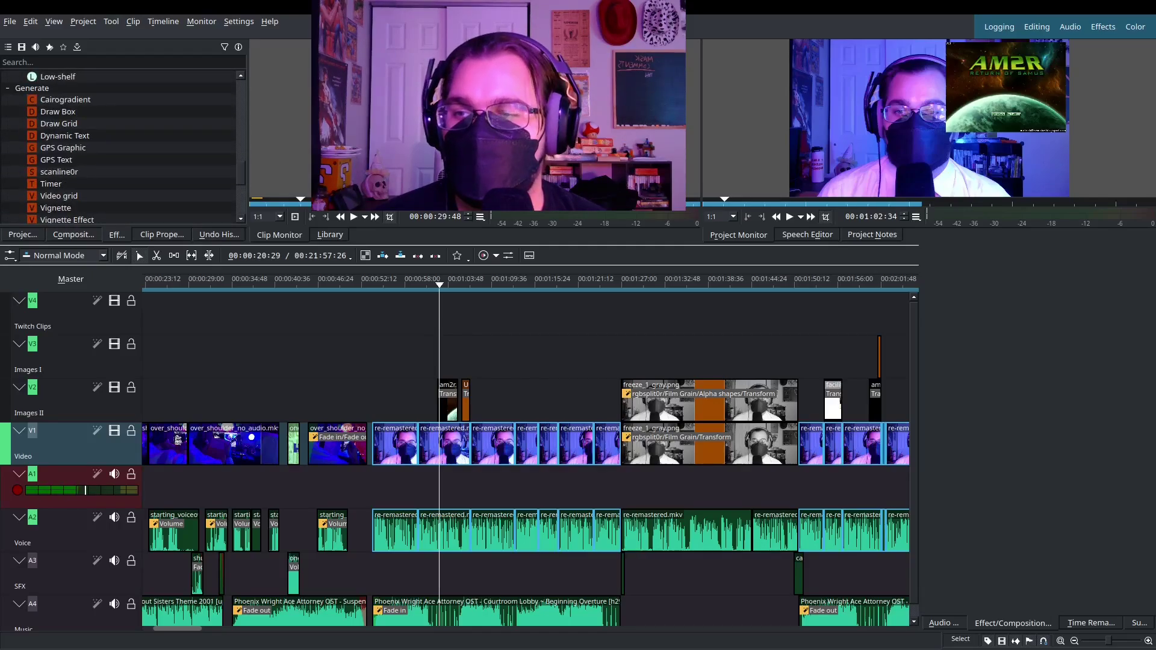
pyautogui.scroll(3, 120, 148)
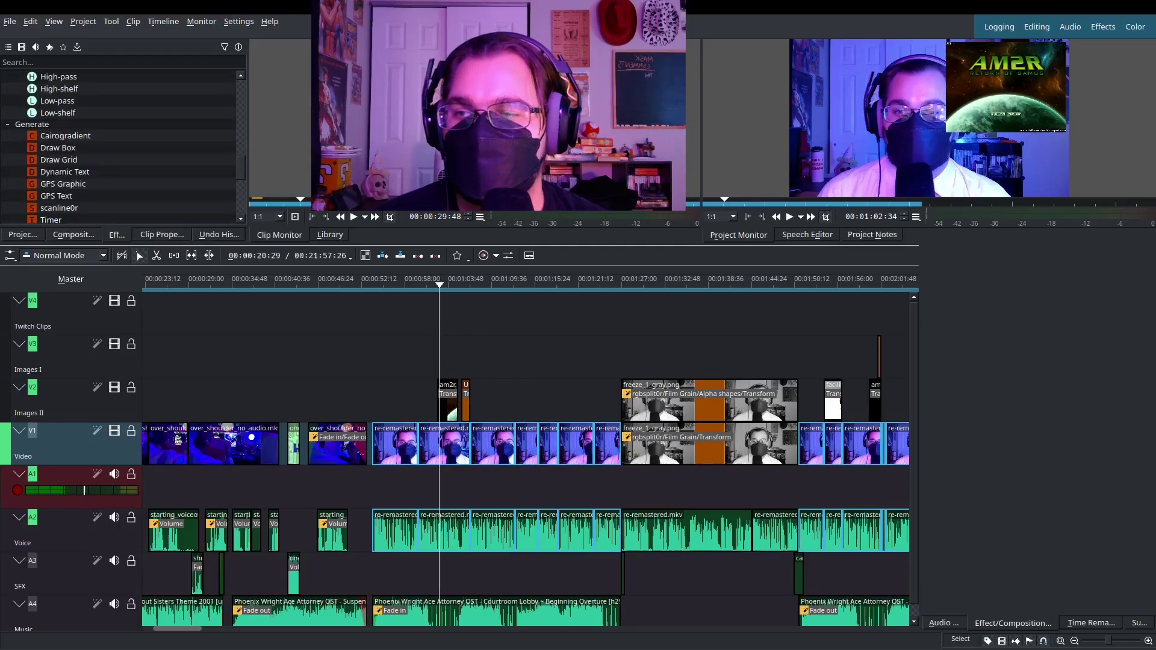
# View the properties of the backshot_no_audio.mkv clip and the project's undo history
pyautogui.click(162, 235)
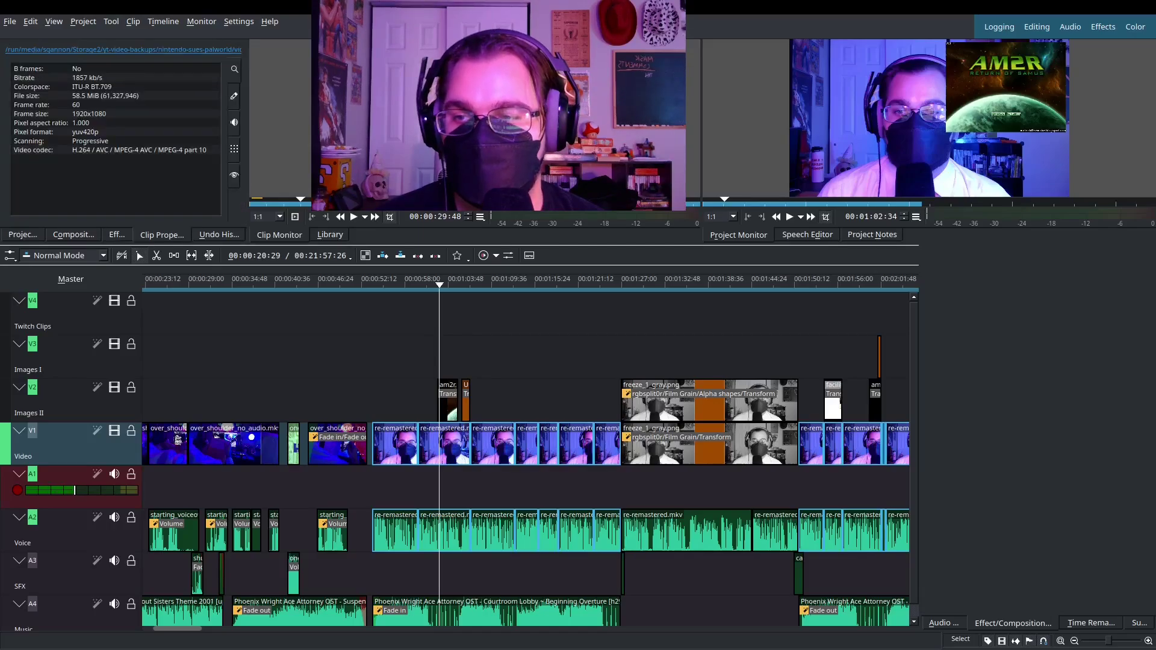
pyautogui.click(219, 235)
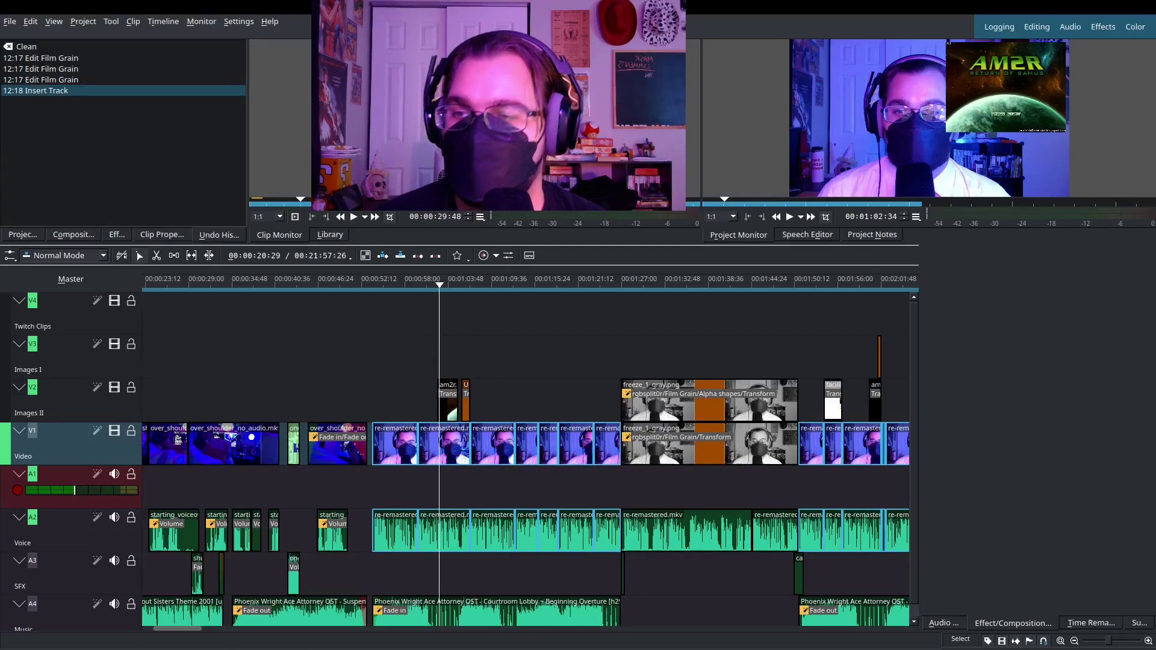
# Browse the available compositions to the end of the list, selecting UV Map along the way
pyautogui.click(73, 234)
pyautogui.click(23, 235)
pyautogui.click(74, 235)
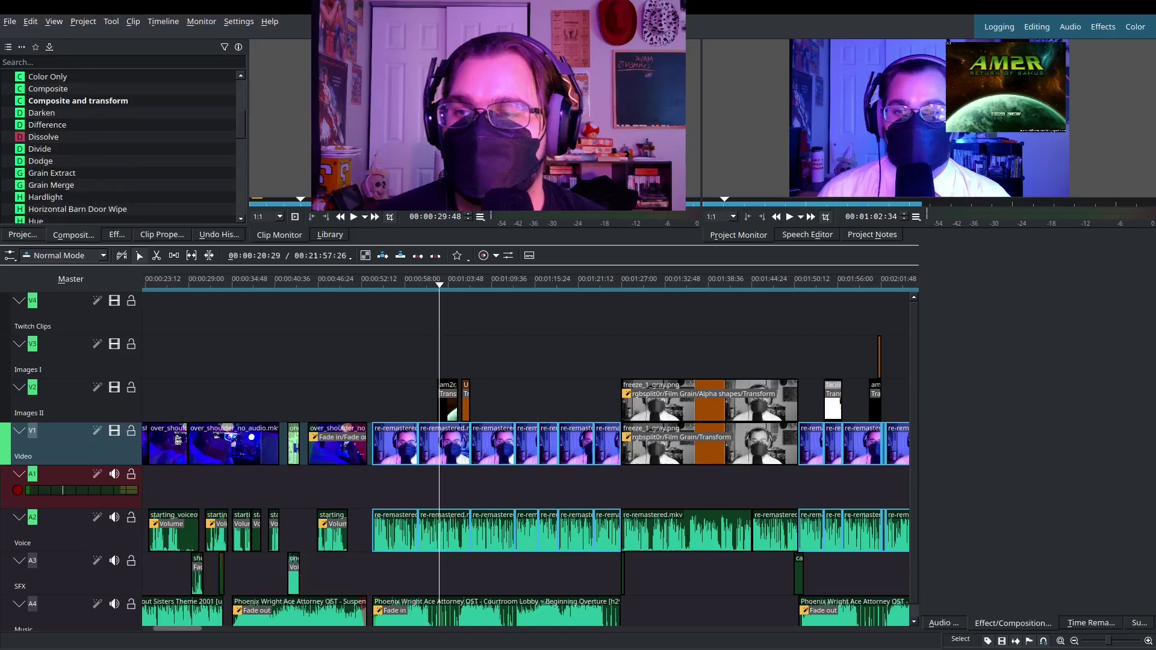
pyautogui.scroll(-8, 120, 148)
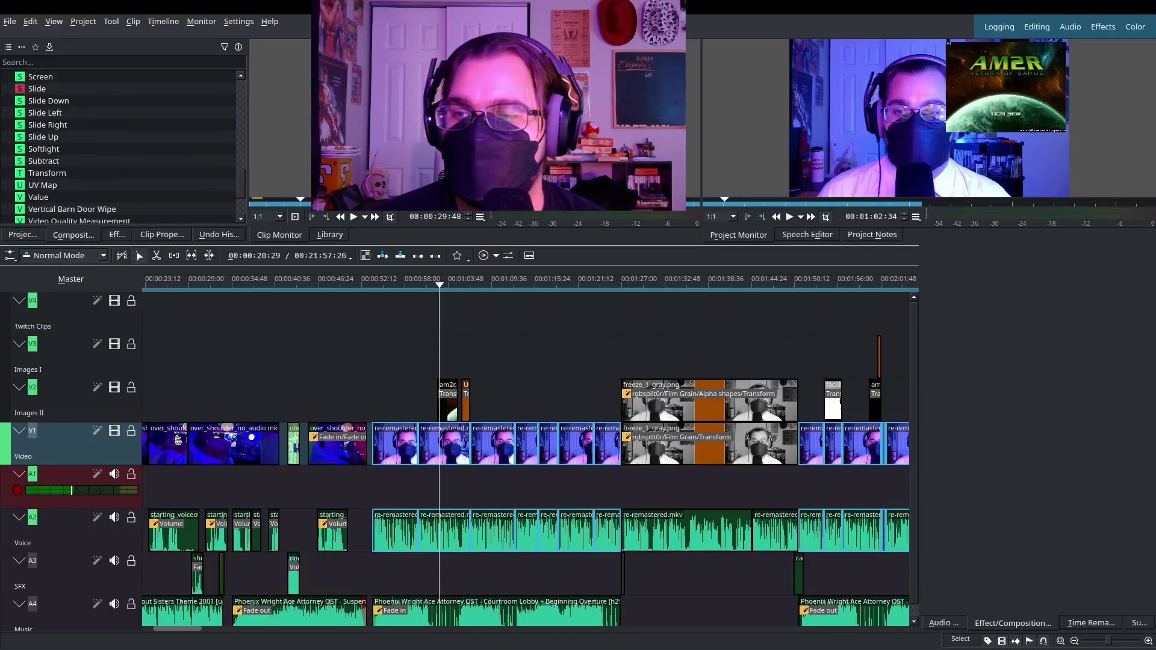
pyautogui.click(42, 185)
pyautogui.scroll(-2, 120, 148)
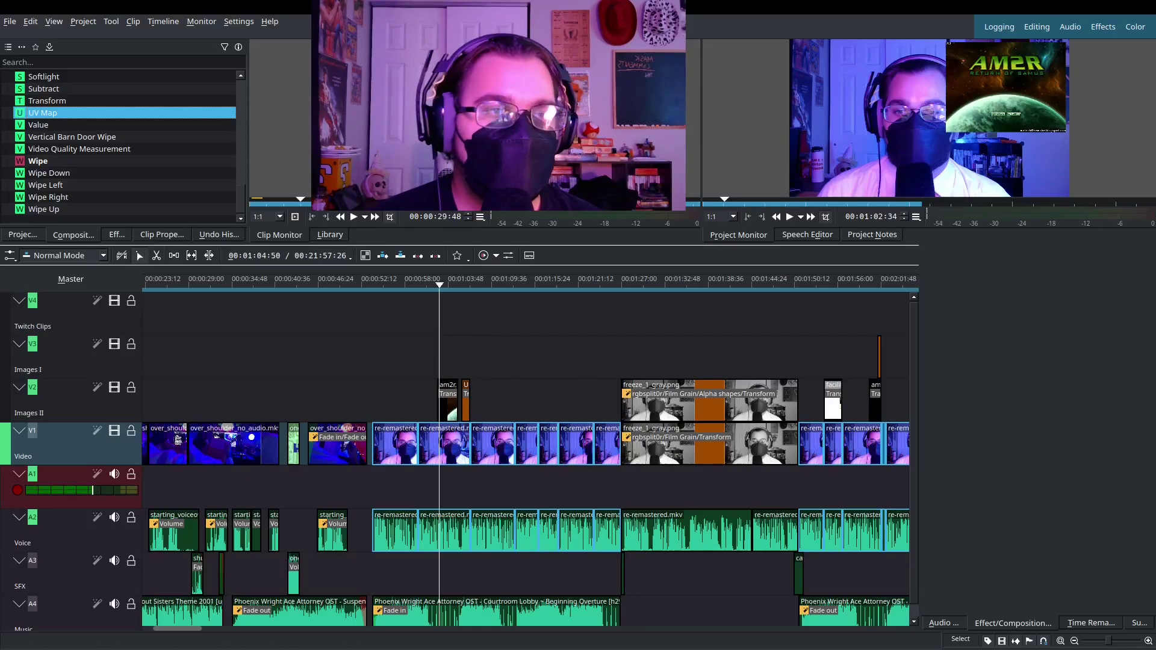
# Switch to the Logging layout, expand the audio folder in the project bin, and look over its clips
pyautogui.click(999, 27)
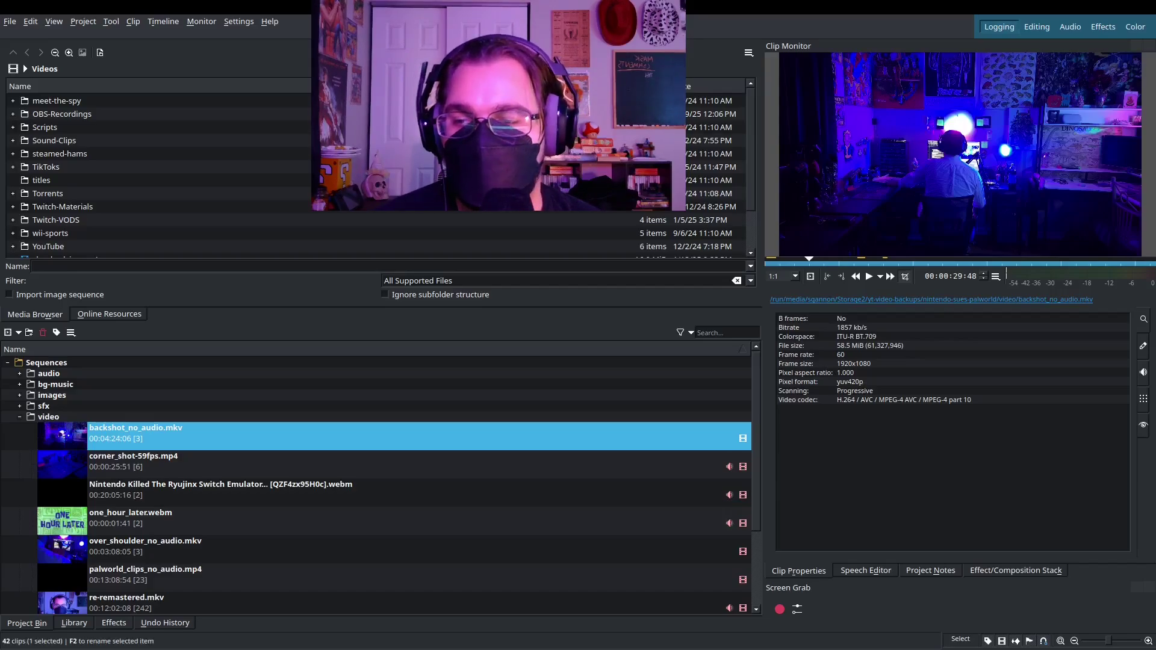
pyautogui.click(19, 374)
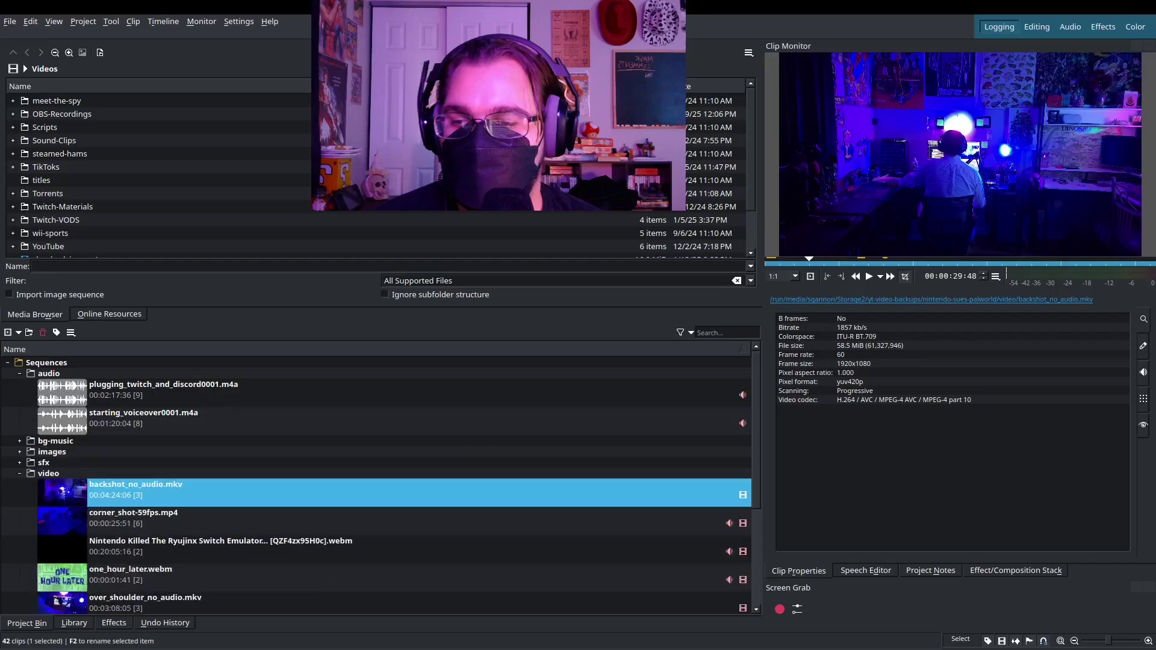
pyautogui.scroll(-1, 376, 485)
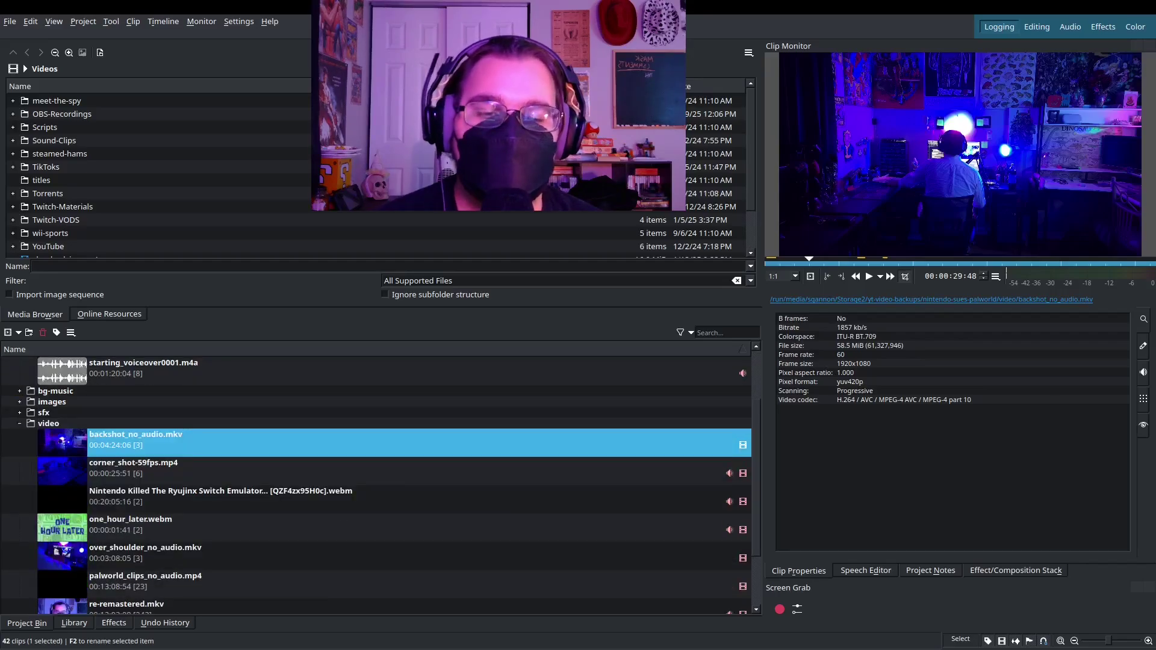
pyautogui.scroll(1, 376, 485)
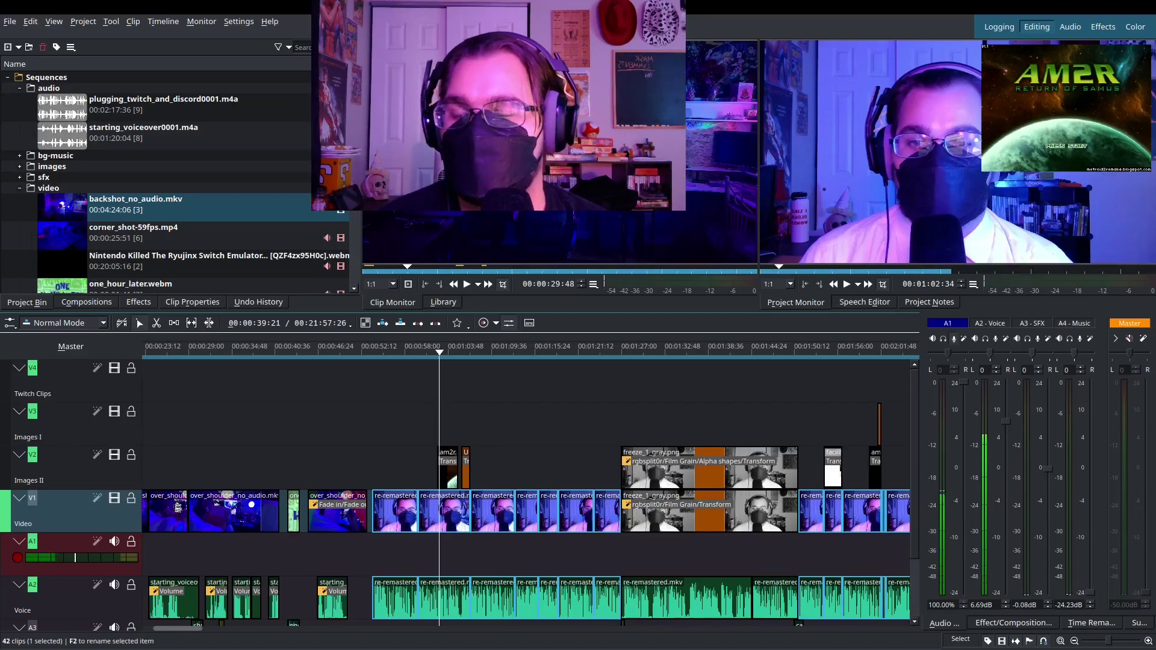
# Switch to the Editing layout and look through the project bin down to Sequence 1
pyautogui.scroll(-5, 174, 180)
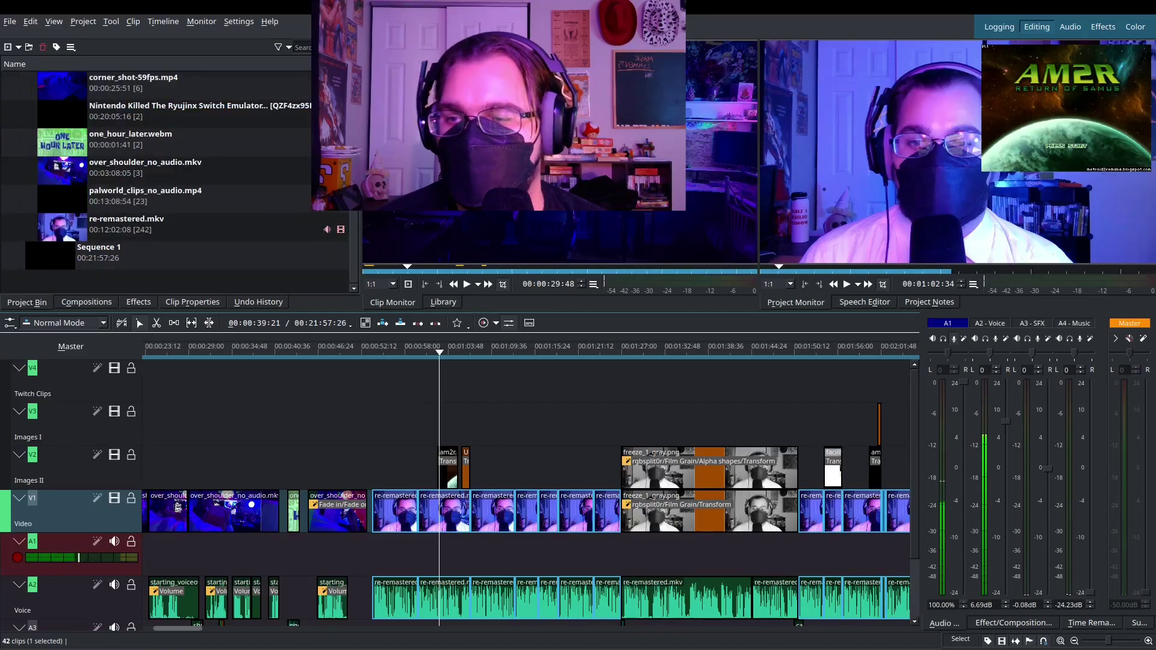
pyautogui.scroll(5, 175, 180)
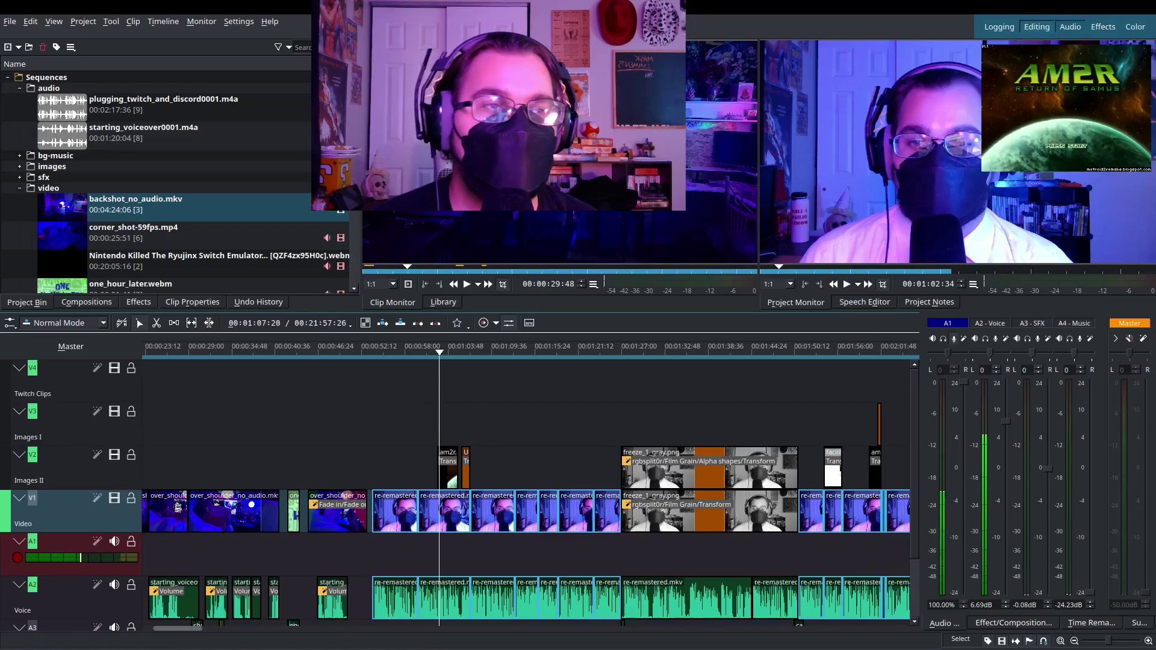
# Switch to the Audio layout and play a few seconds of the timeline to look at the mixer levels
pyautogui.hotkey('alt', '3')
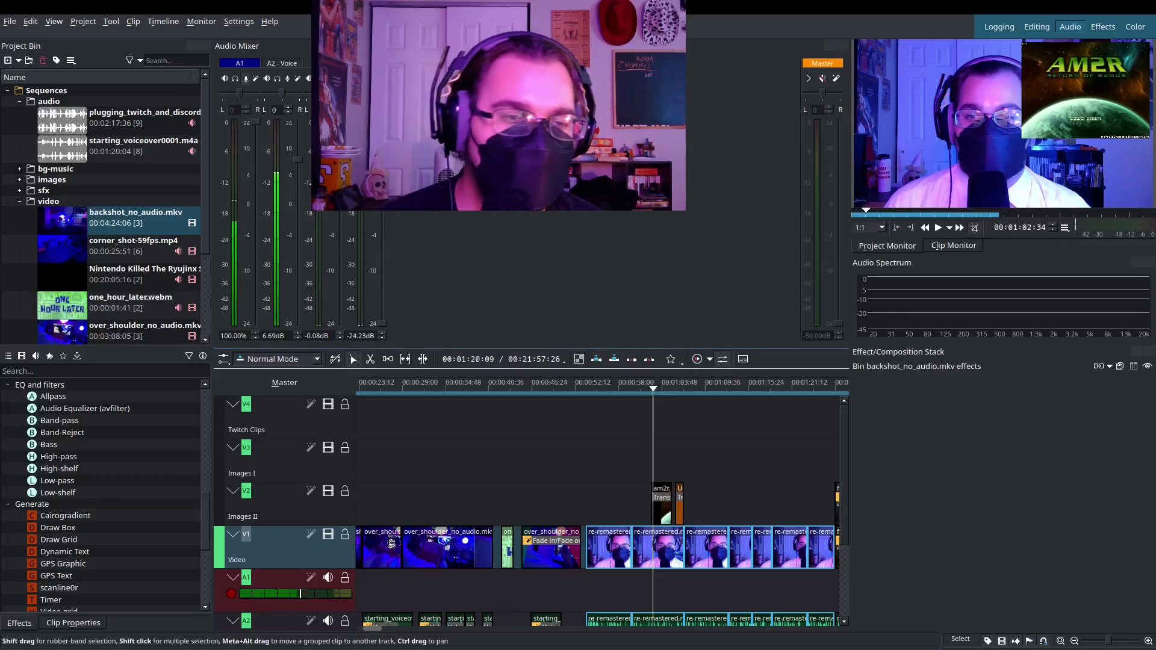
pyautogui.press('space')
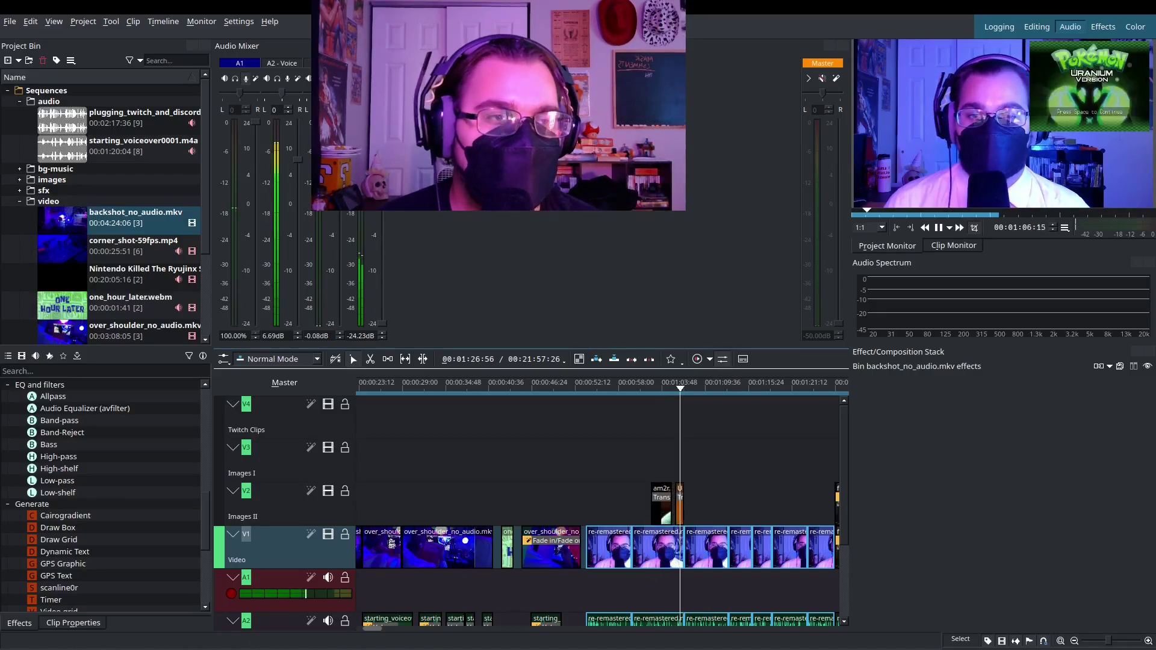
pyautogui.press('space')
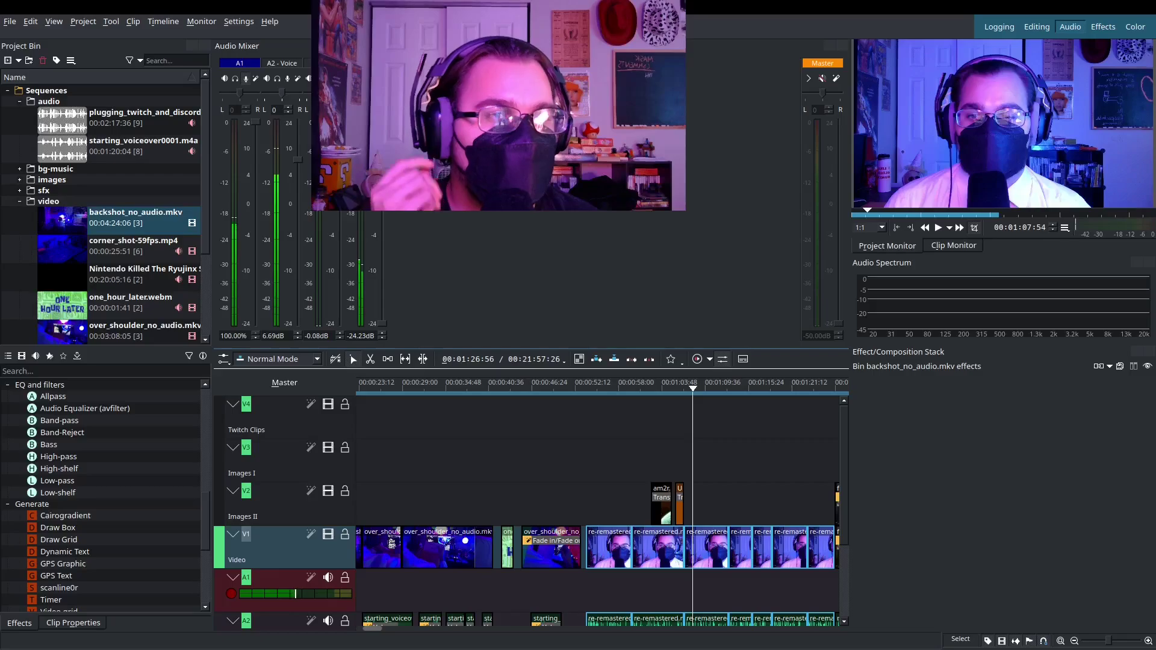
# Switch to the Effects layout, scrub the playhead through freeze_1_gray.png, and view the effect stack of its clip on the Images II track
pyautogui.click(1103, 26)
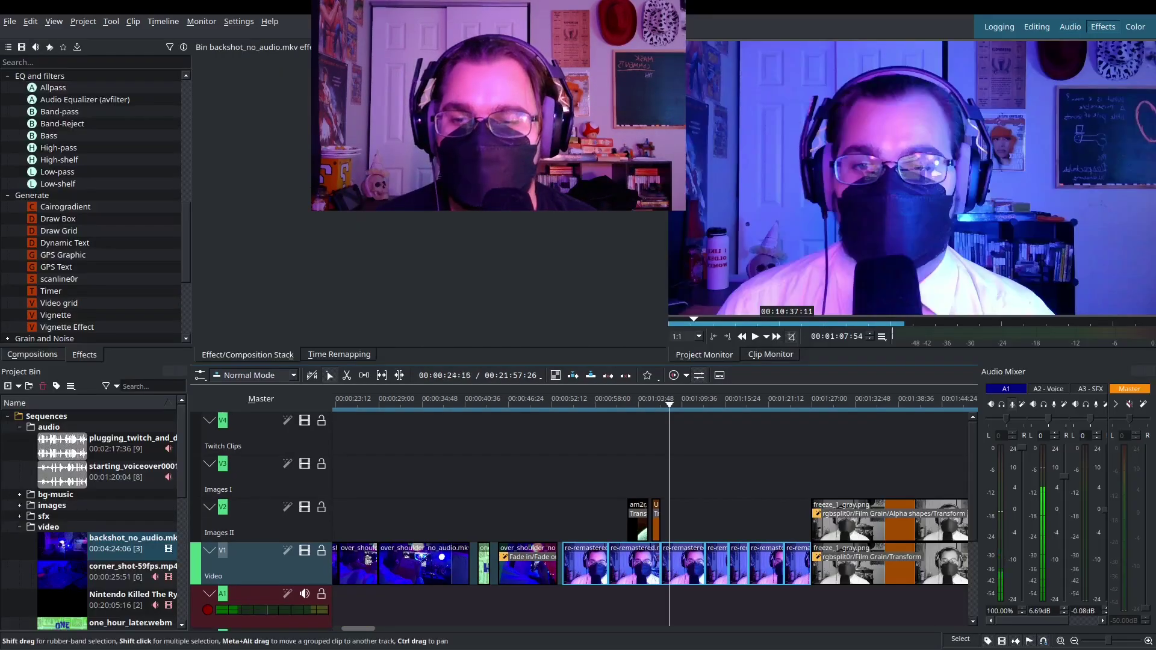
pyautogui.moveTo(669, 405); pyautogui.dragTo(849, 405)
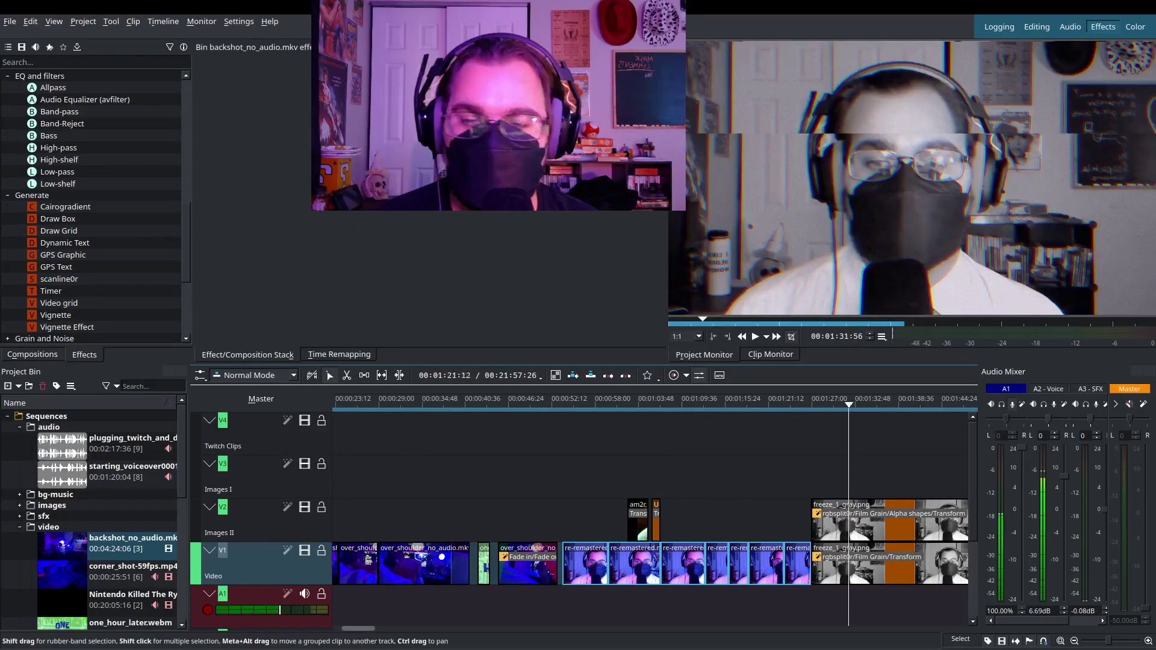
pyautogui.click(854, 523)
pyautogui.hscroll(3, 720, 523)
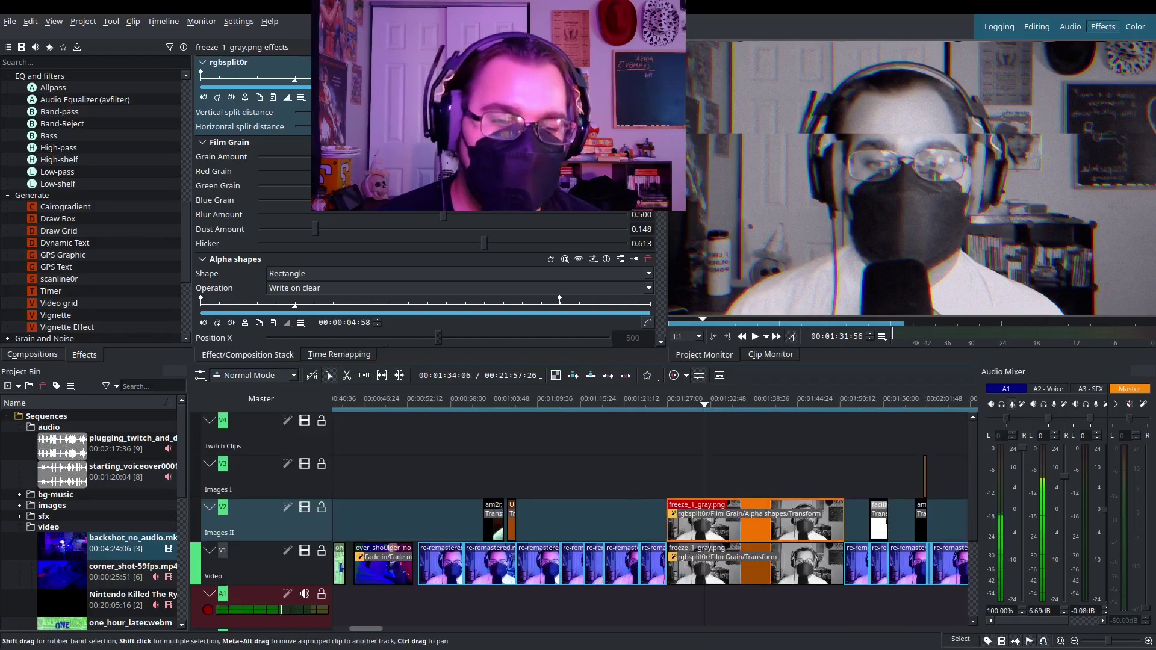
pyautogui.moveTo(720, 476); pyautogui.dragTo(757, 475)
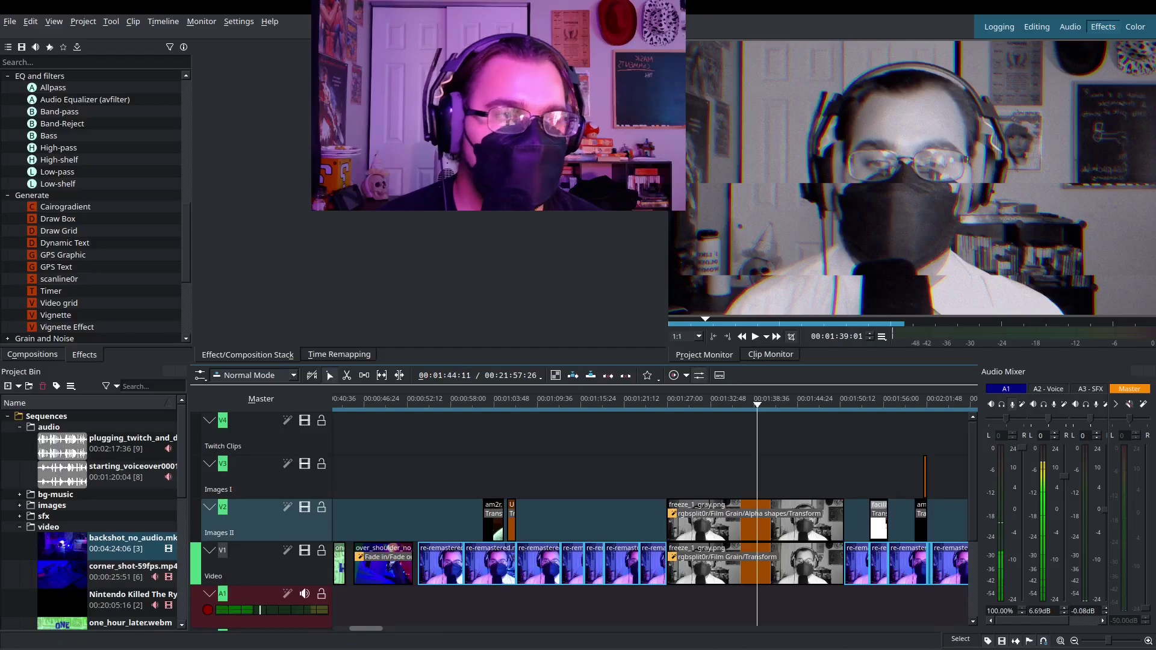
pyautogui.click(831, 520)
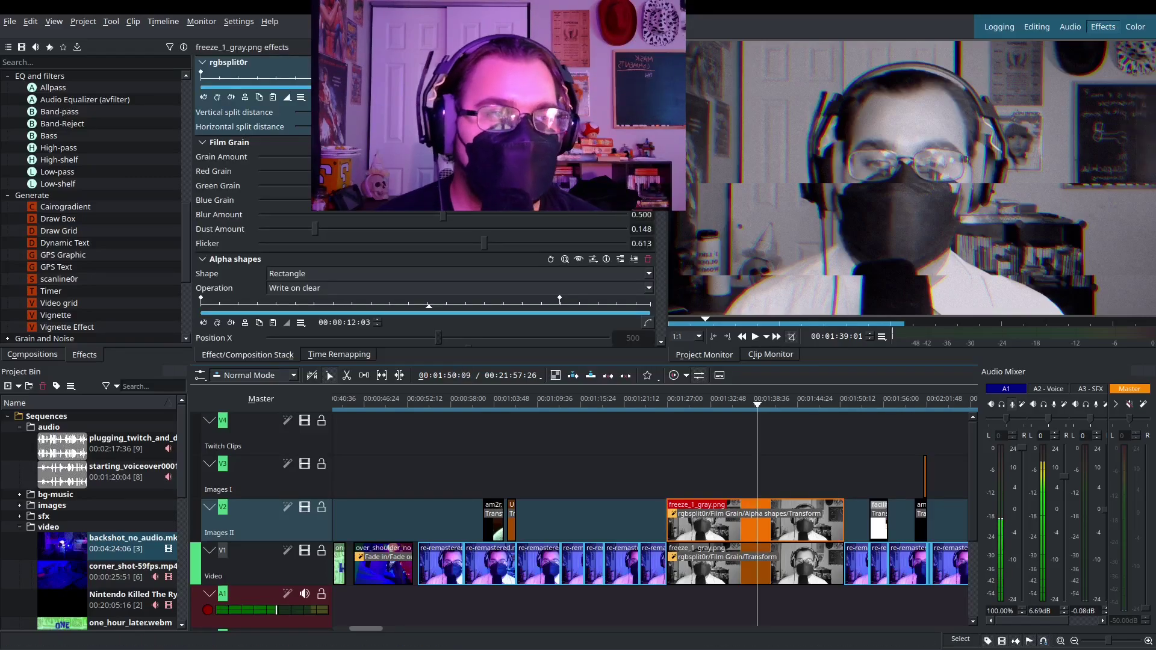
# View the color scopes in the Color layout with the playhead at about 00:01:13:08, and return to the Editing layout
pyautogui.hotkey('alt', '5')
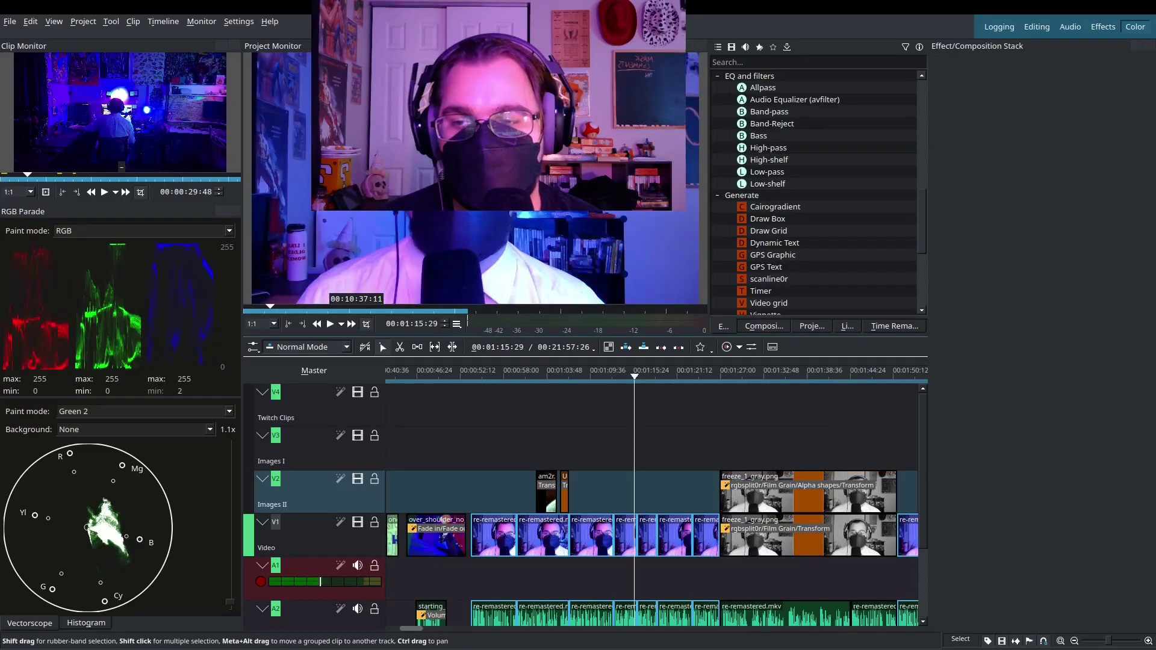
pyautogui.click(617, 373)
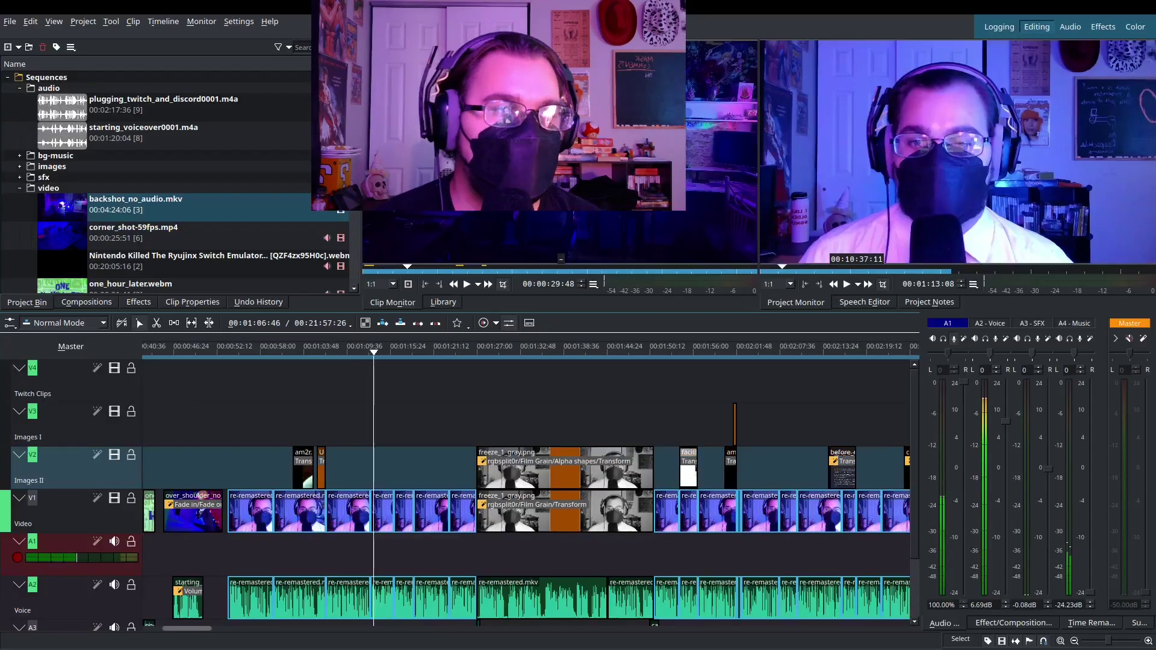
pyautogui.click(1037, 26)
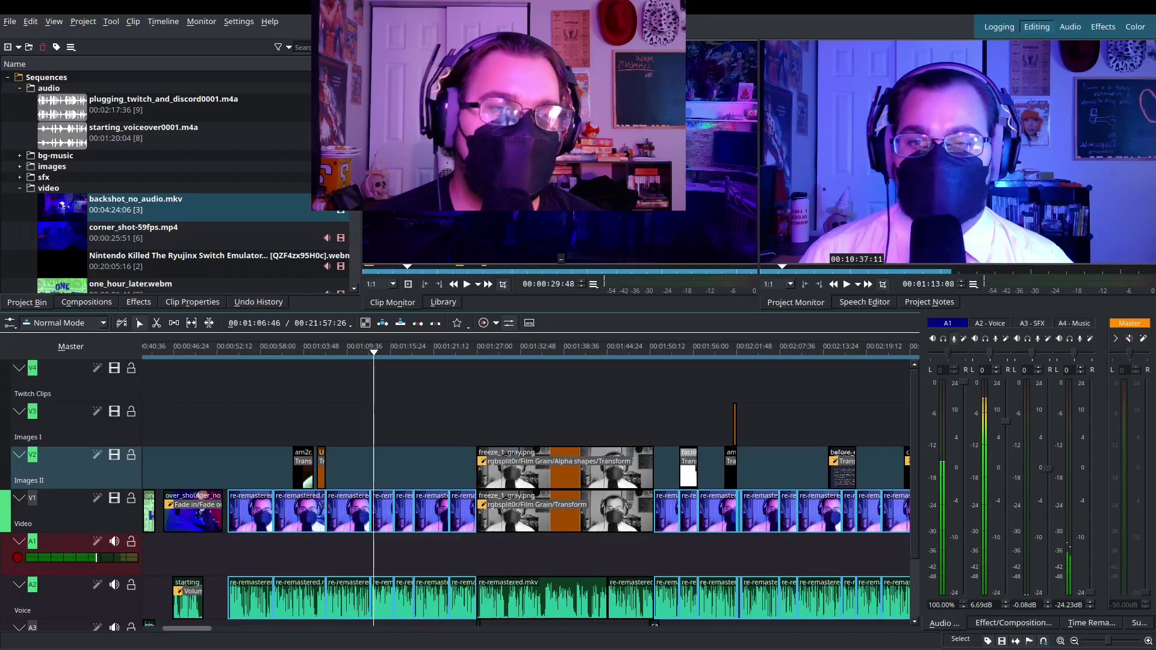